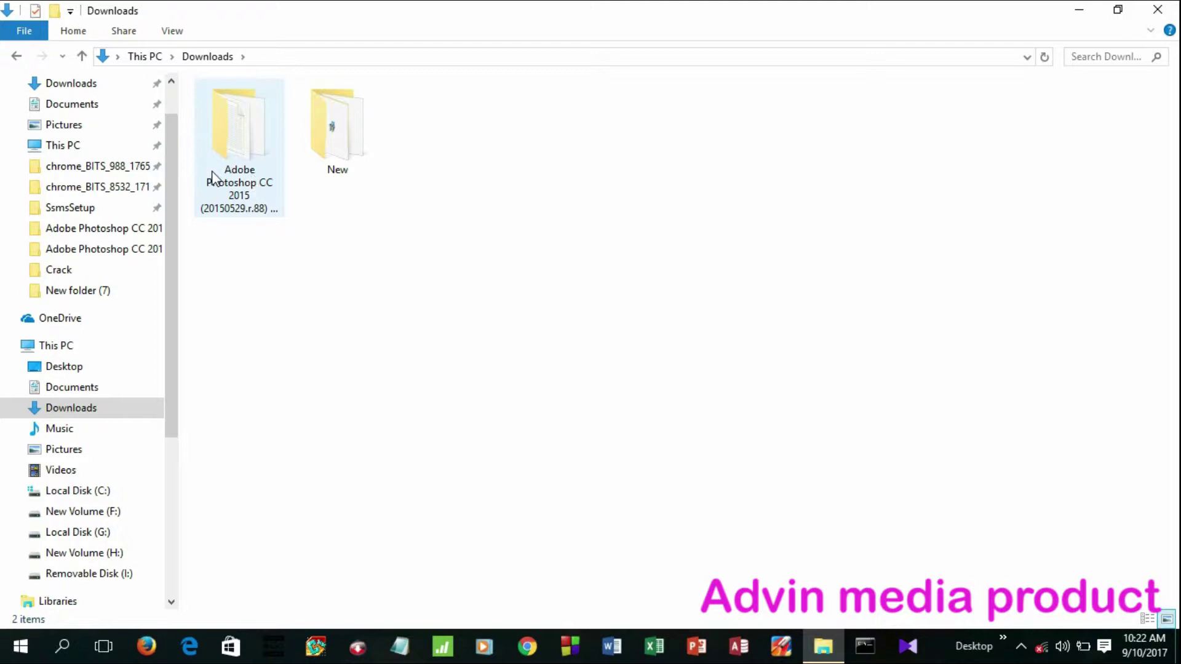
- Open the ReadMe in the Adobe Photoshop CC 2015 download folder and highlight the installation note about following the screenshots
double_click(213, 179)
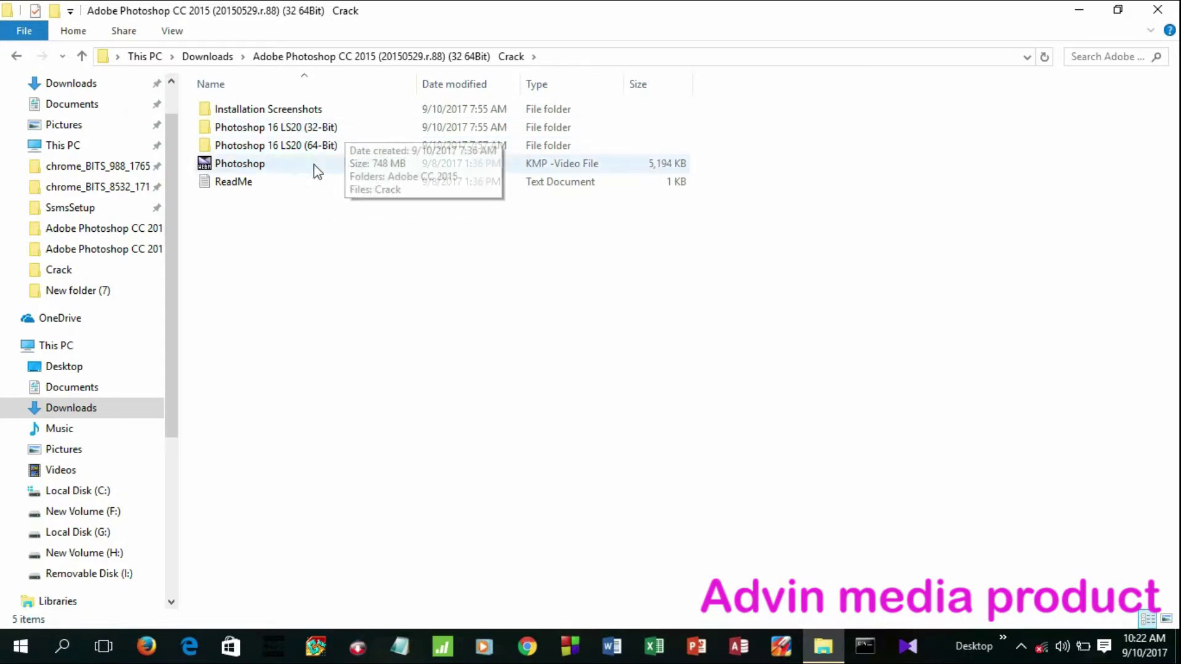
double_click(269, 183)
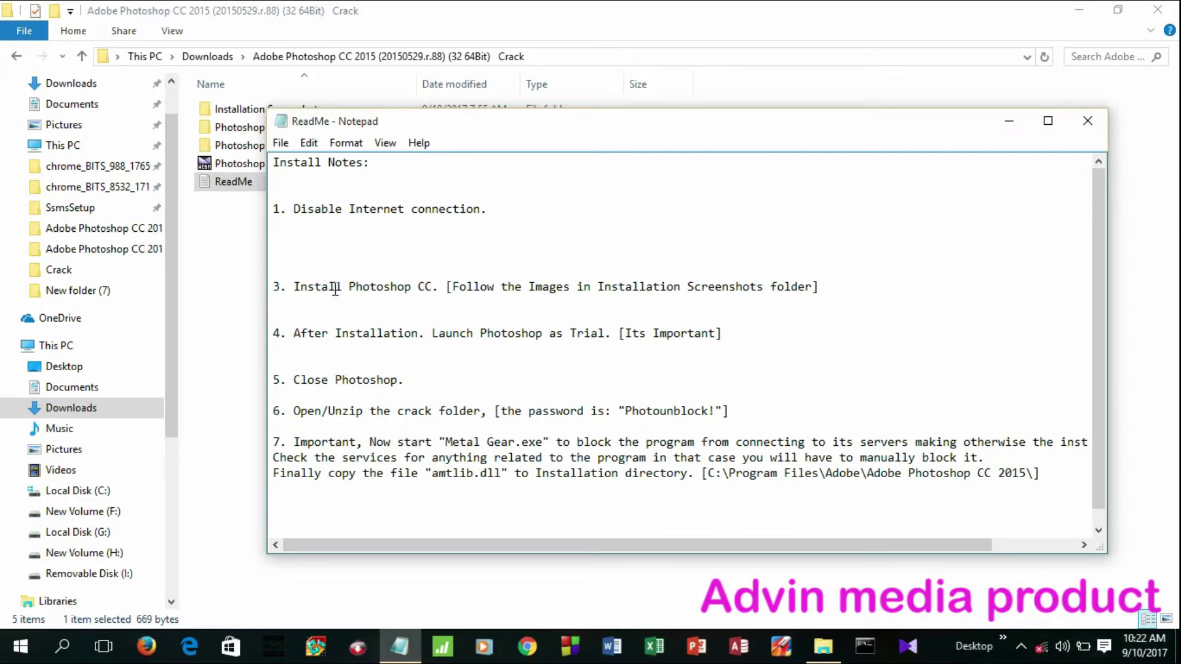
click(470, 309)
drag(471, 309, 246, 254)
click(240, 237)
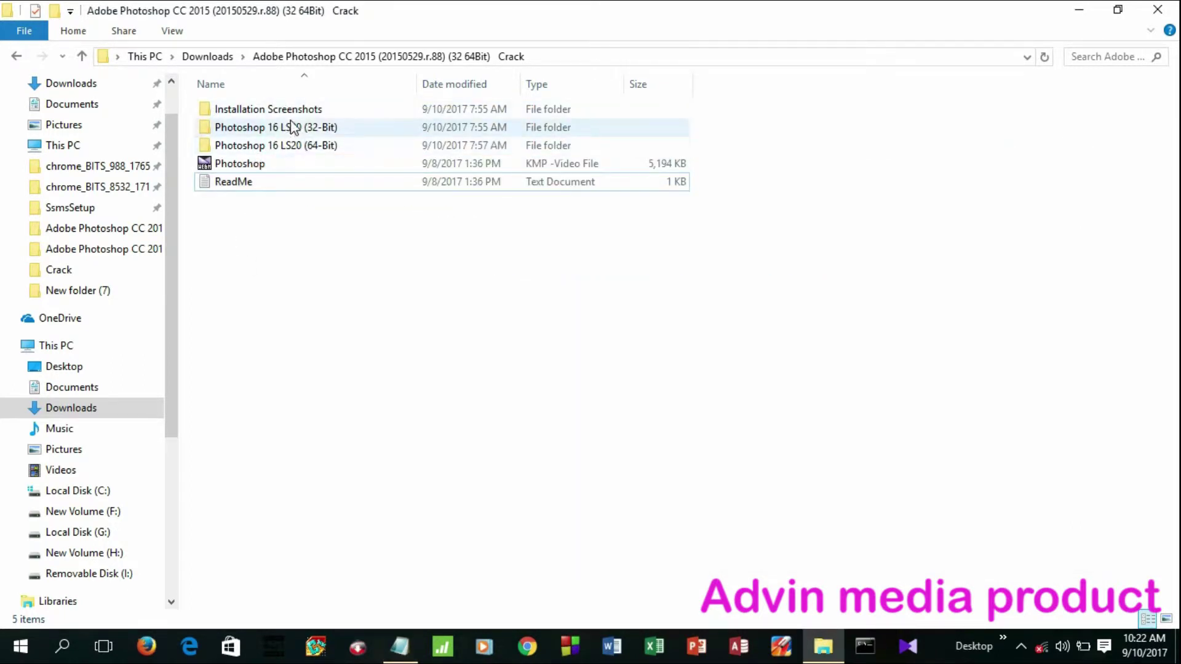
- Run Set-up from the Adobe CC 2015 folder inside Photoshop 16 LS20 (64-Bit) and continue past the installer's reported issues
double_click(312, 147)
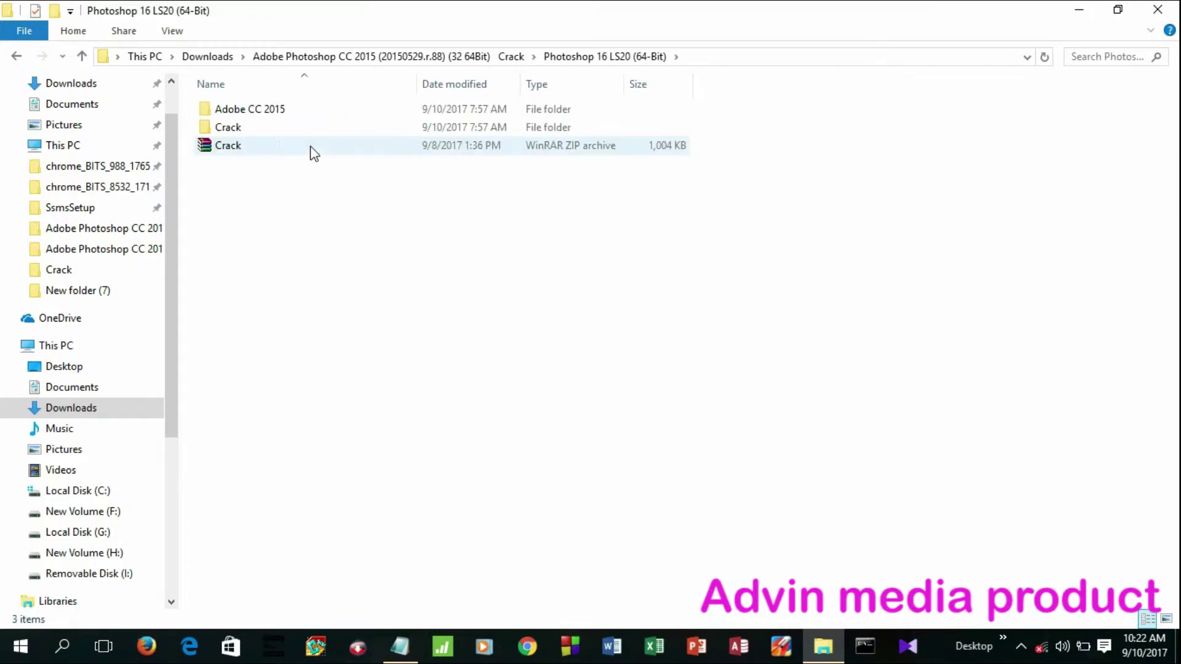
double_click(311, 115)
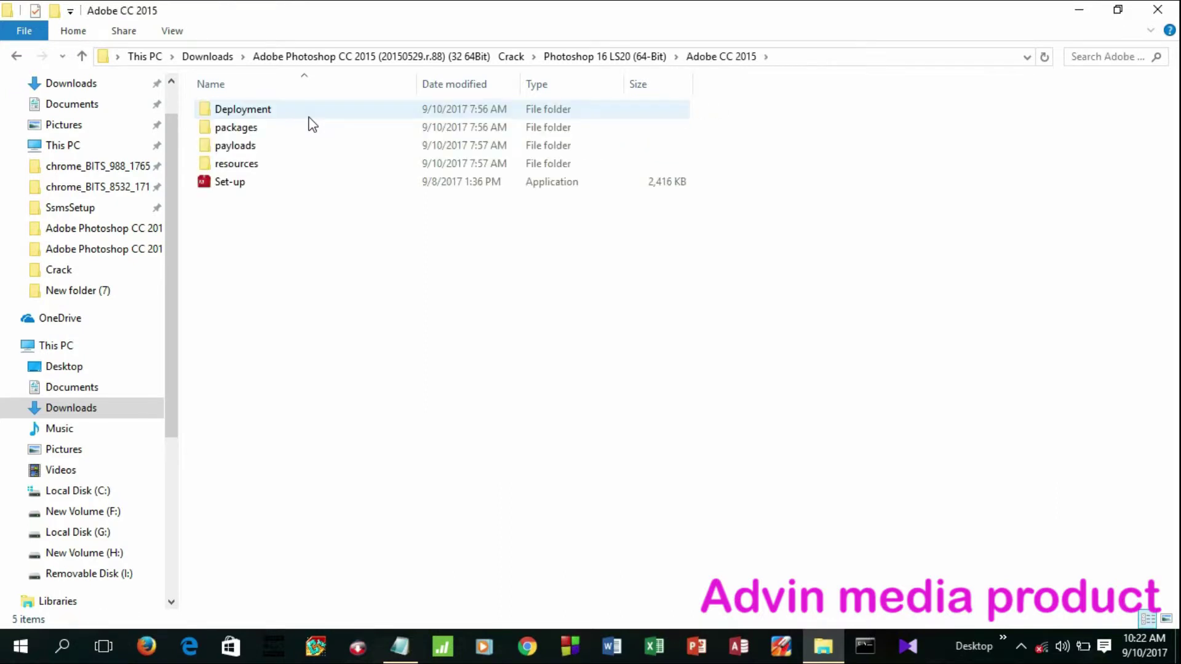
double_click(266, 189)
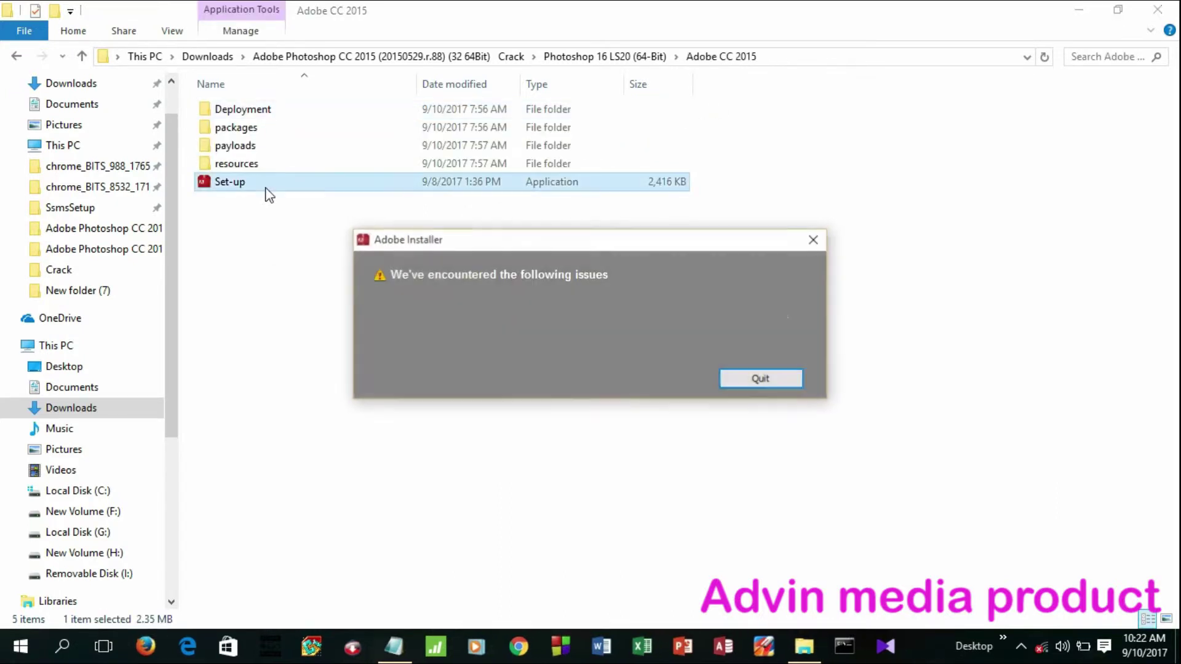
click(674, 378)
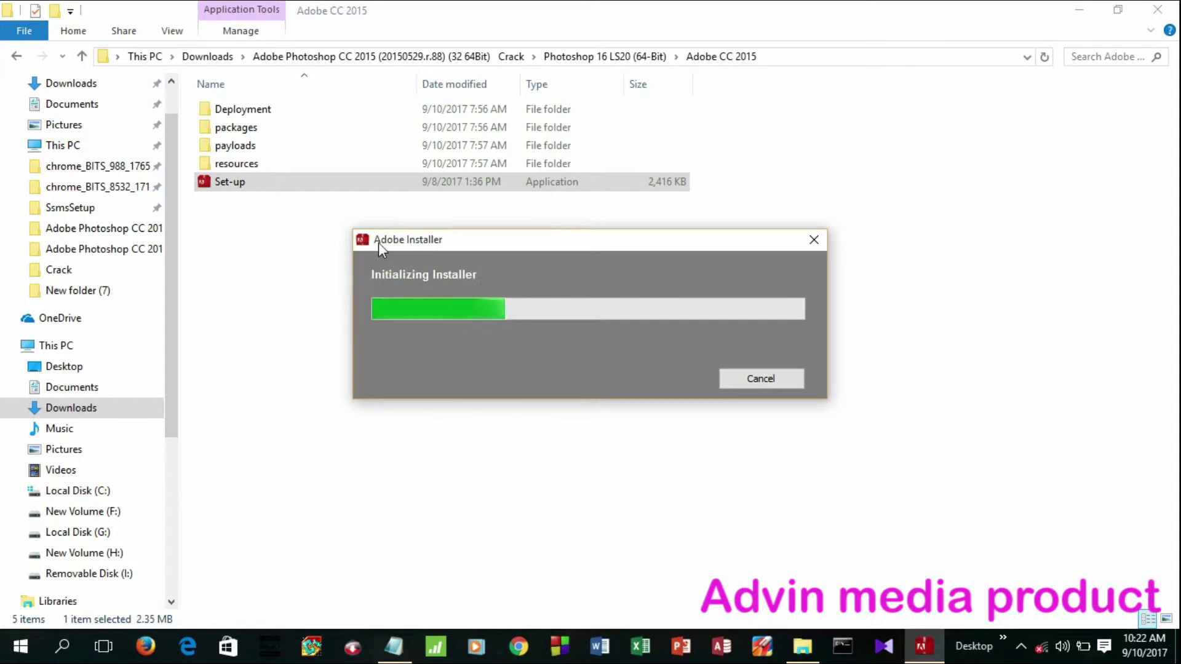
- Go back to the main Photoshop download folder and review the ReadMe install notes while the installer initializes
click(241, 286)
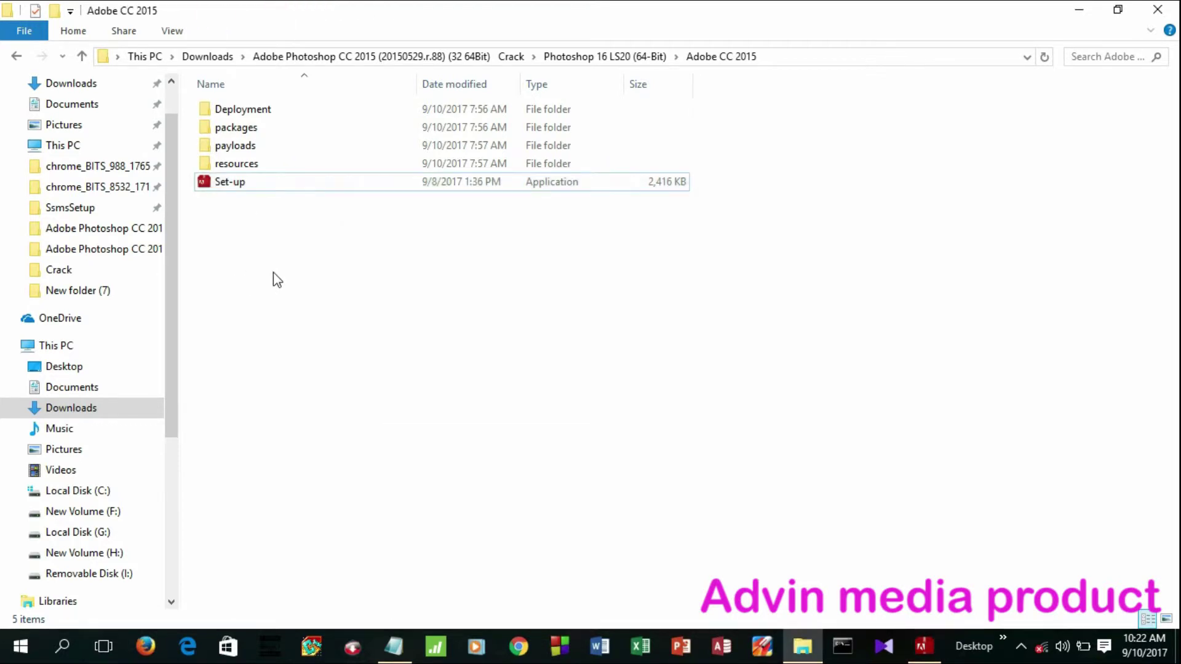
key(BackSpace)
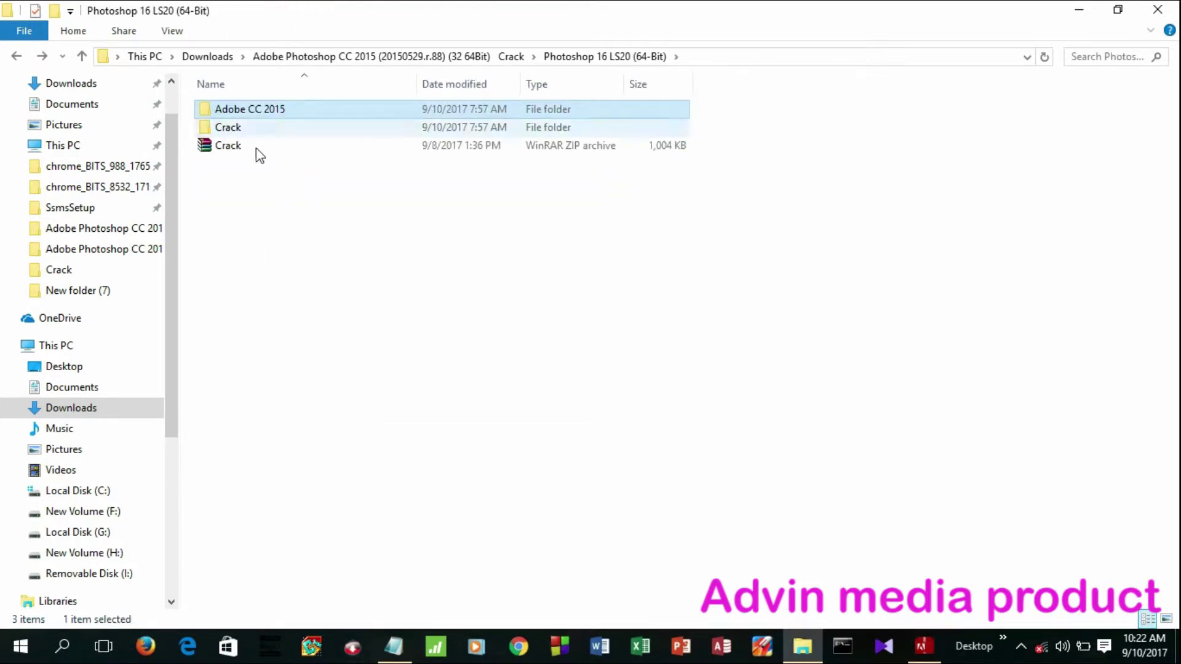
key(BackSpace)
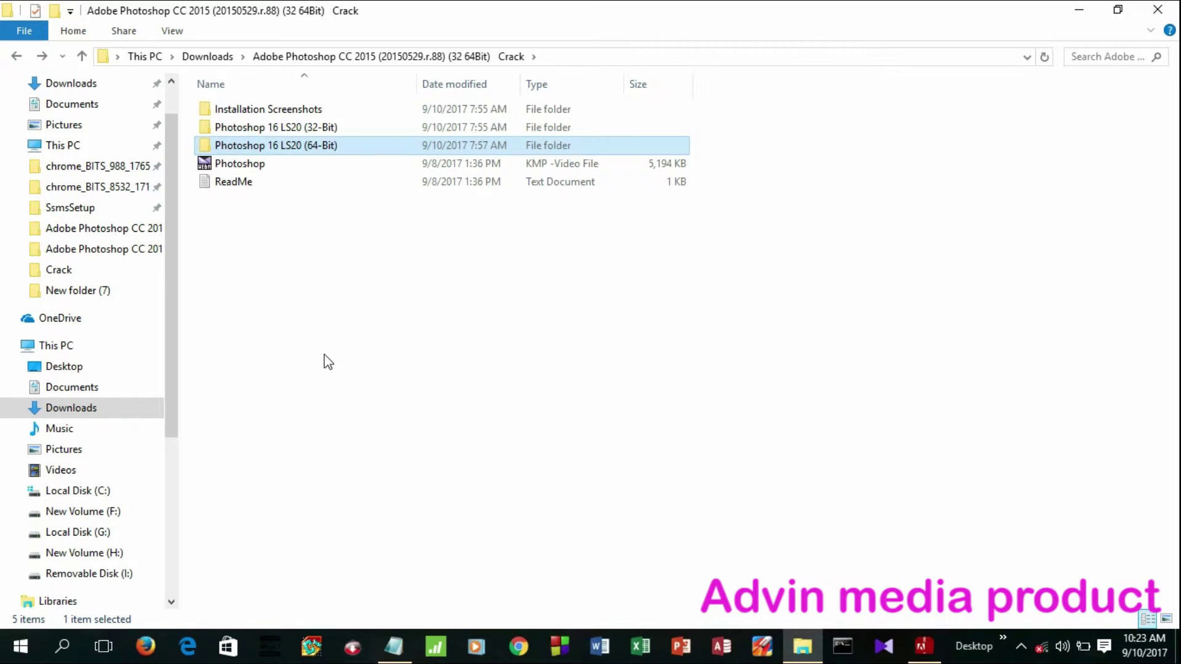
click(394, 645)
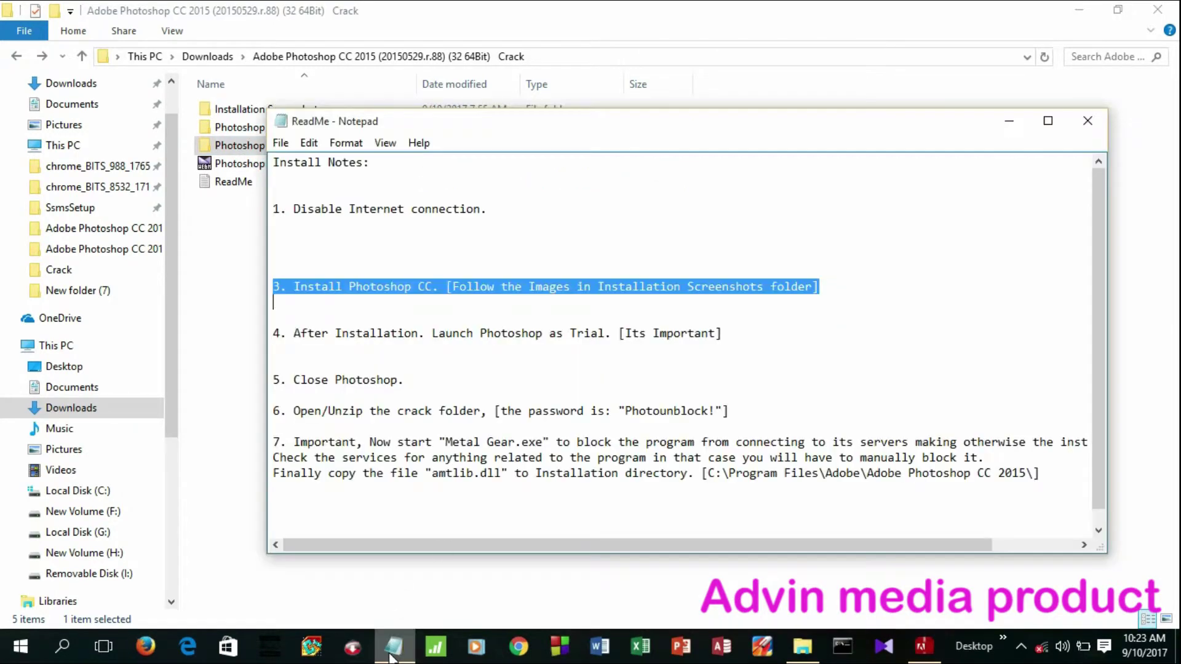
click(773, 305)
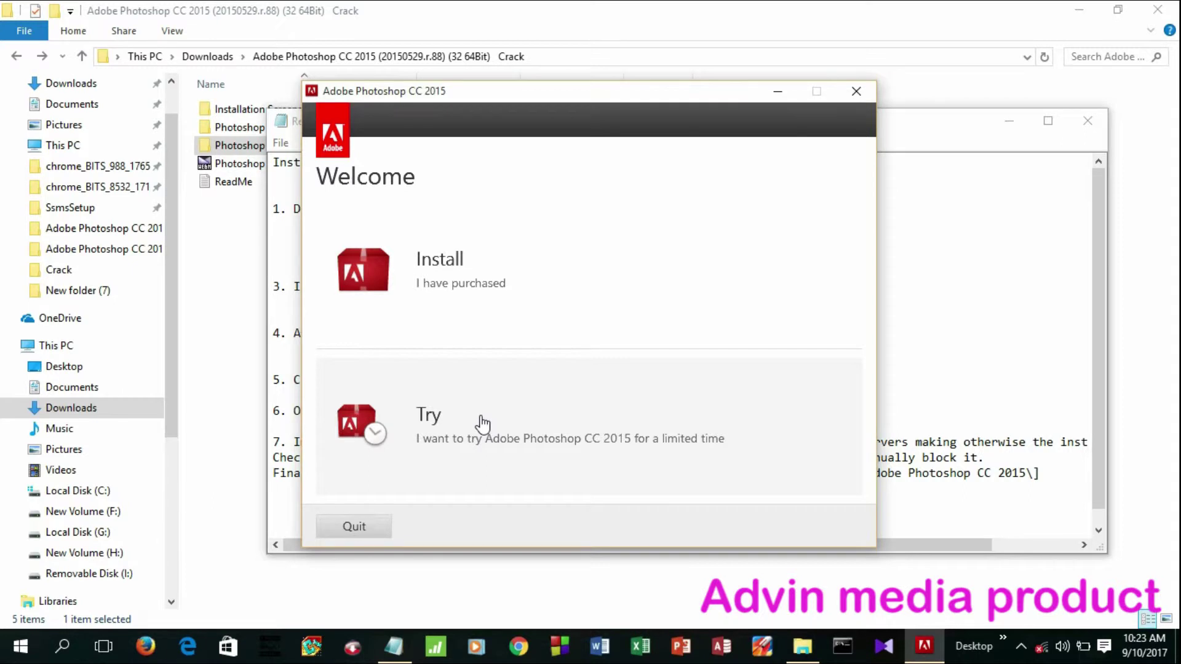
- Choose the Try version of Adobe Photoshop CC 2015 and postpone the Adobe ID sign-in
click(424, 429)
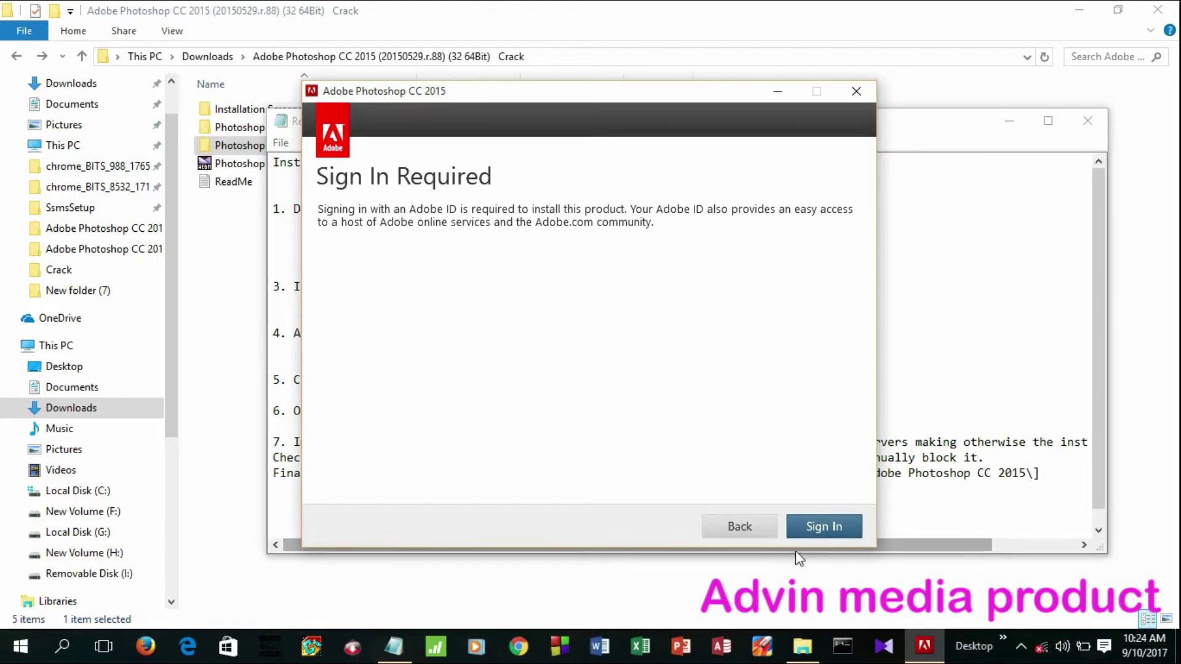
click(822, 524)
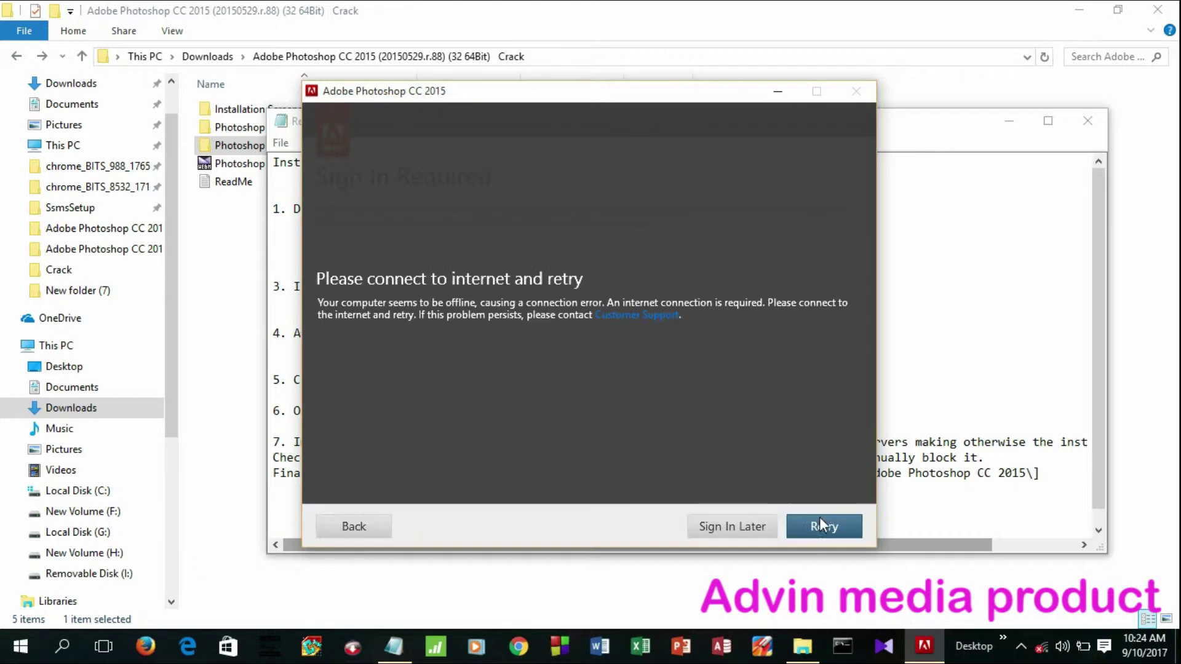
click(733, 528)
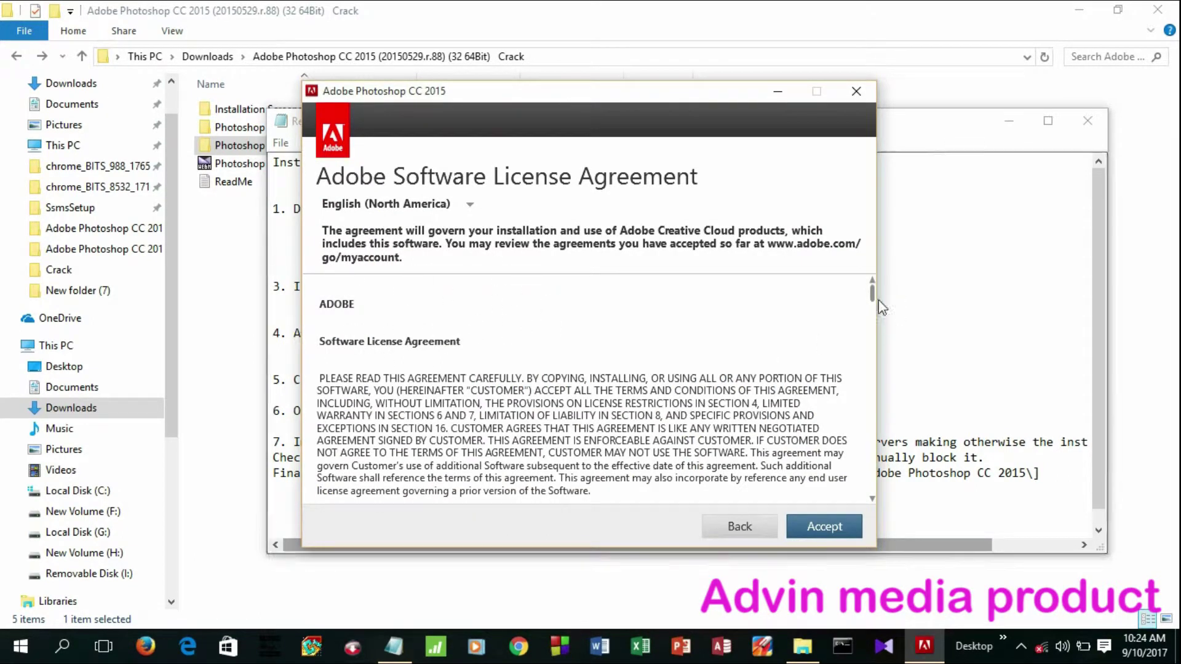
- Accept the Adobe Software License Agreement and start the install in English (North America) to C:\Program Files\Adobe
drag(873, 295, 862, 416)
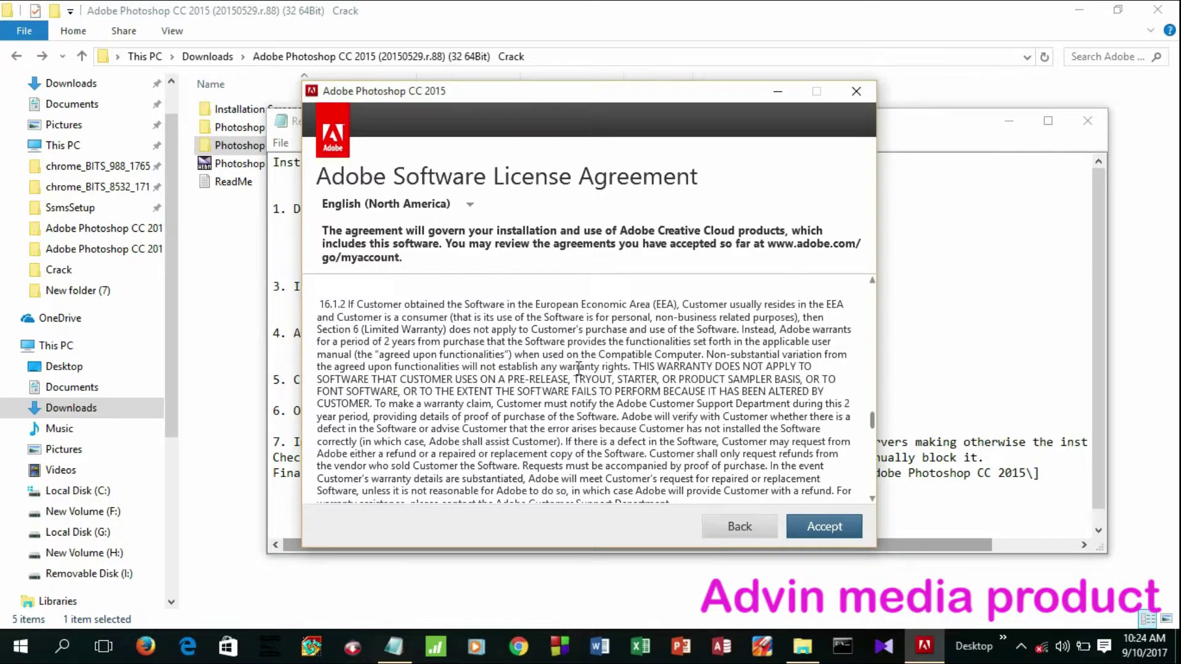
click(825, 527)
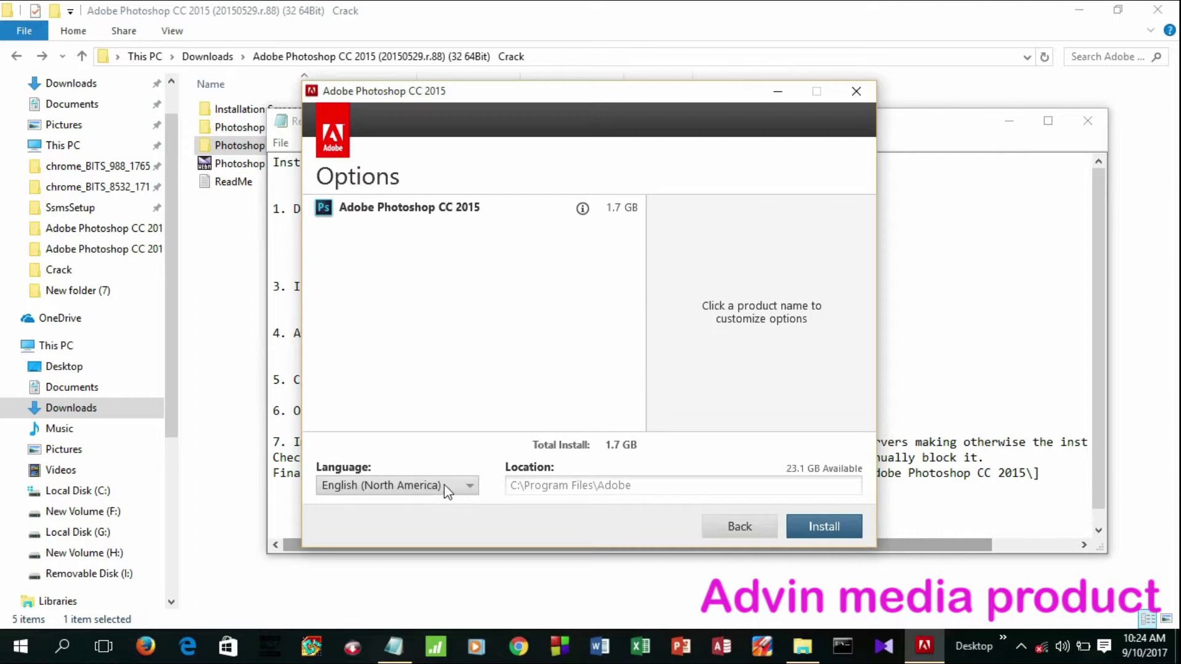
click(818, 524)
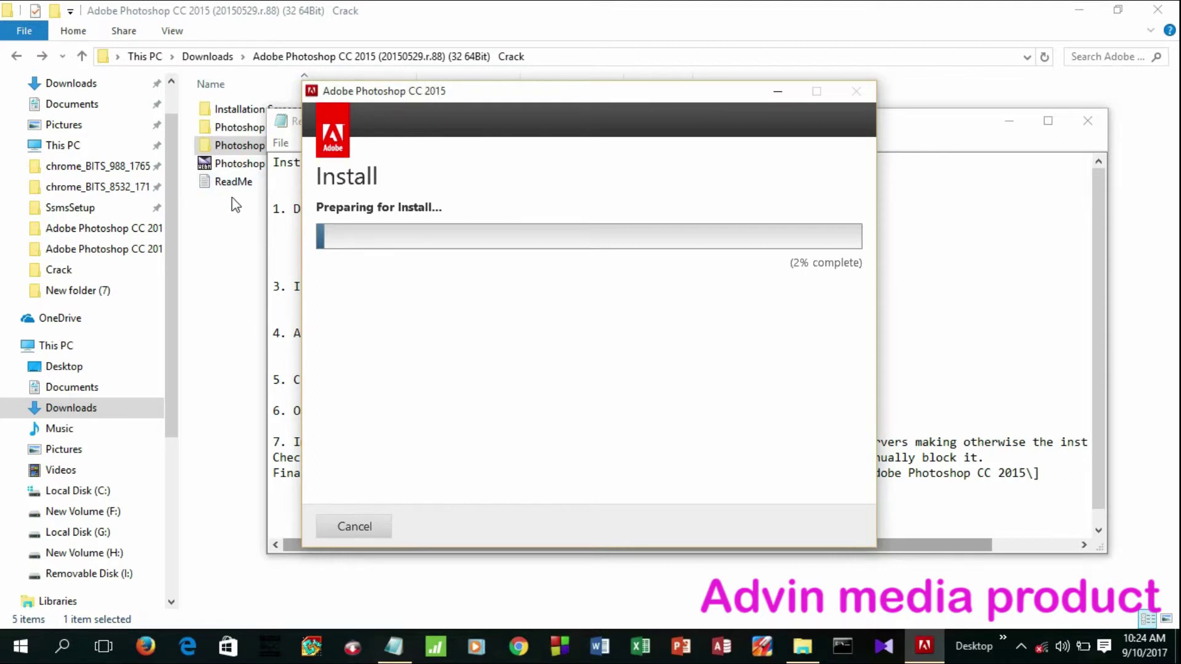
- Copy the archive password from the ReadMe install notes
click(289, 225)
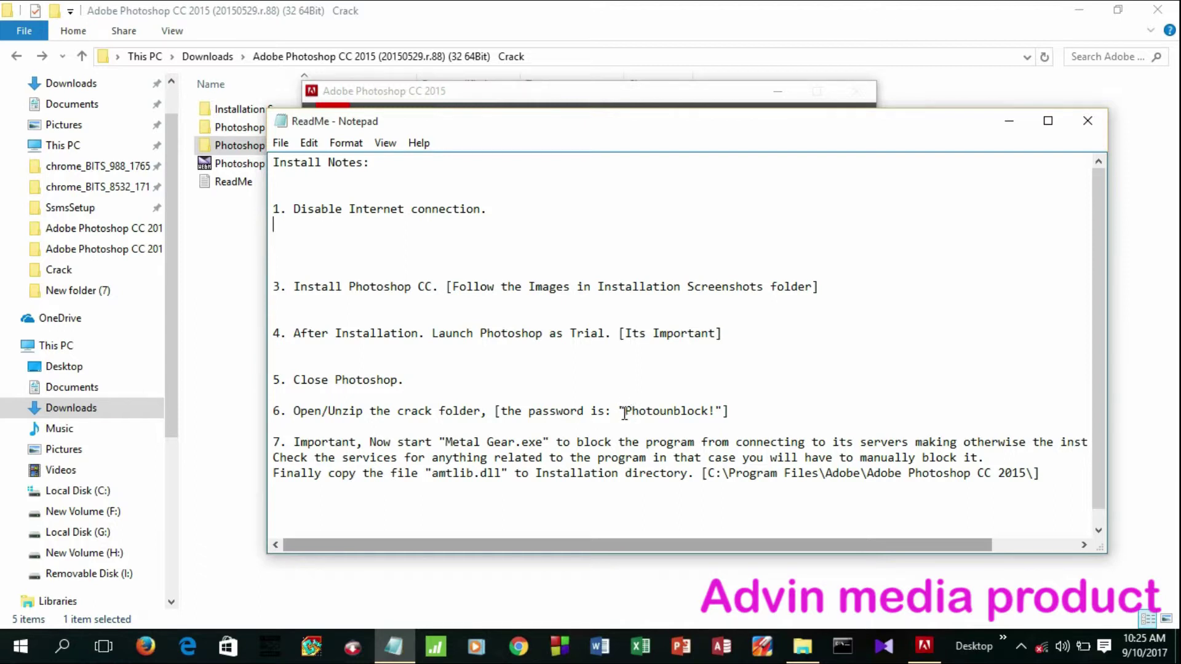
drag(626, 411, 714, 412)
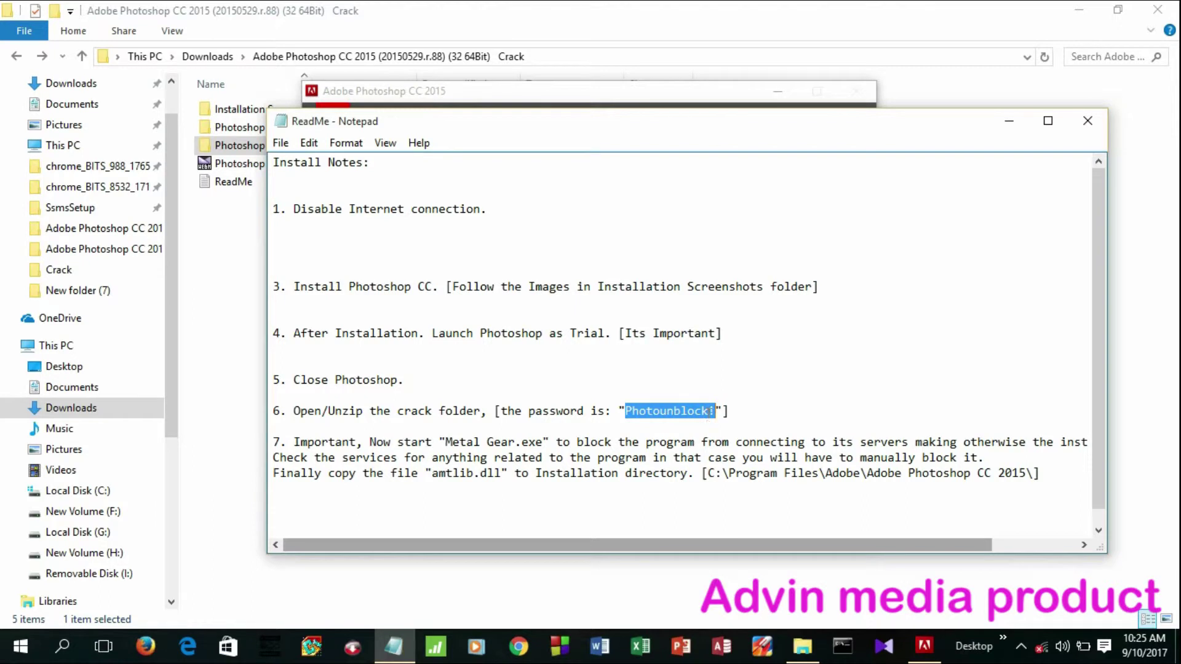
click(759, 417)
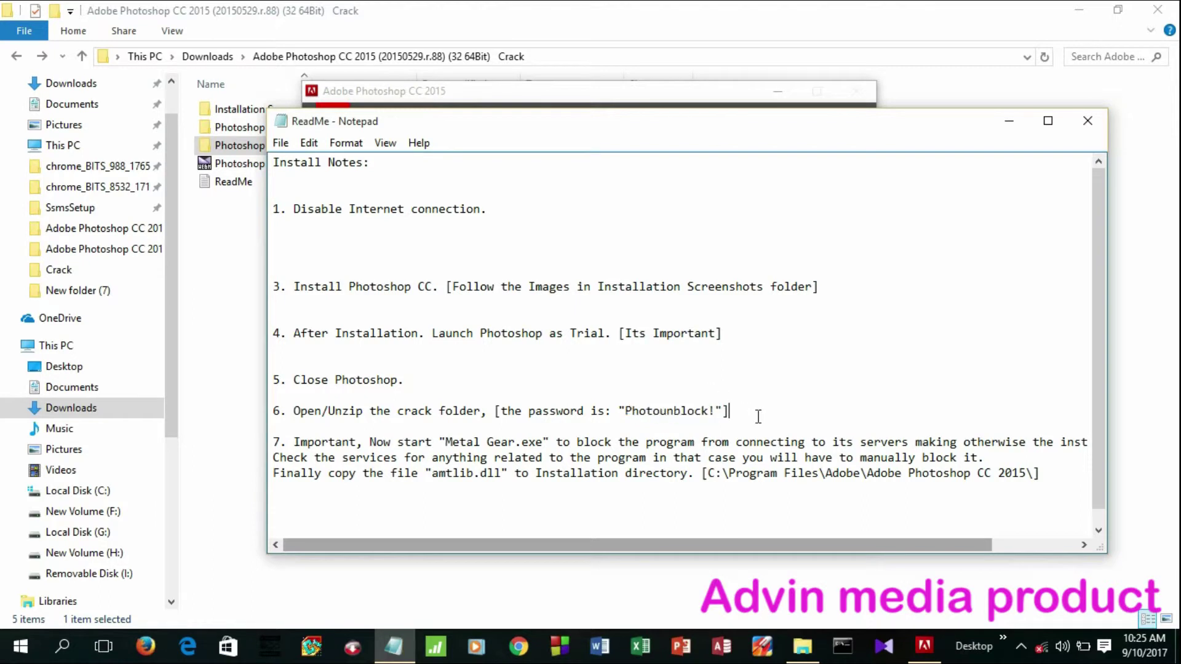
- Return to the file window and open the Photoshop 16 LS20 (64-Bit) folder
click(241, 249)
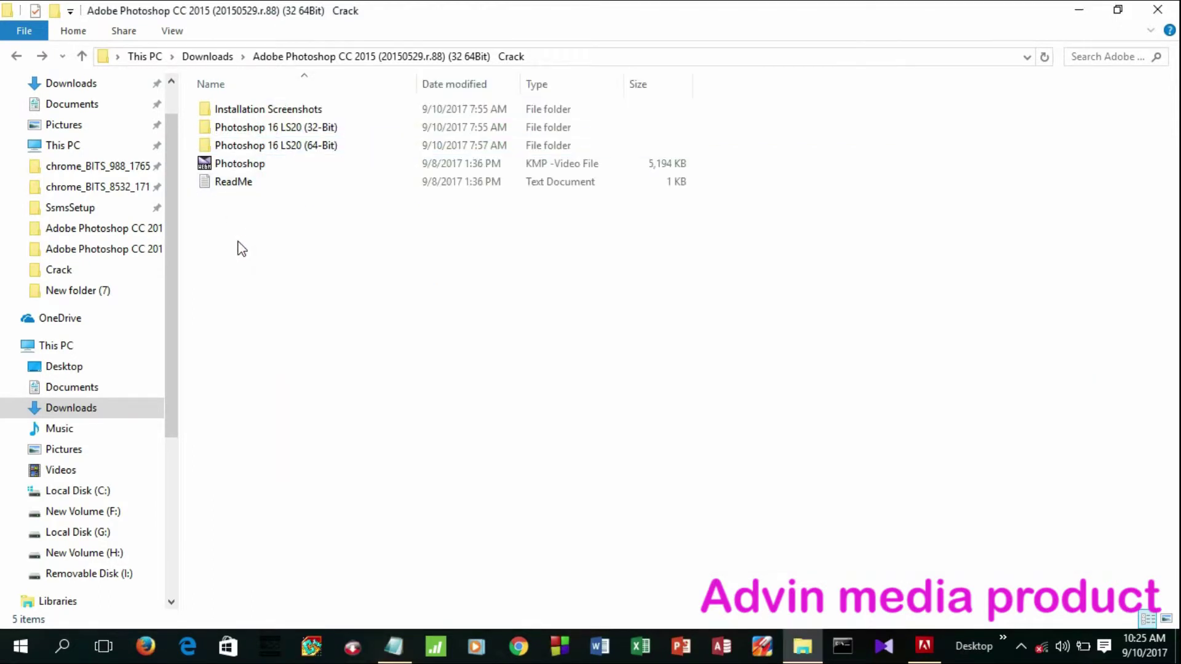
click(315, 148)
double_click(315, 148)
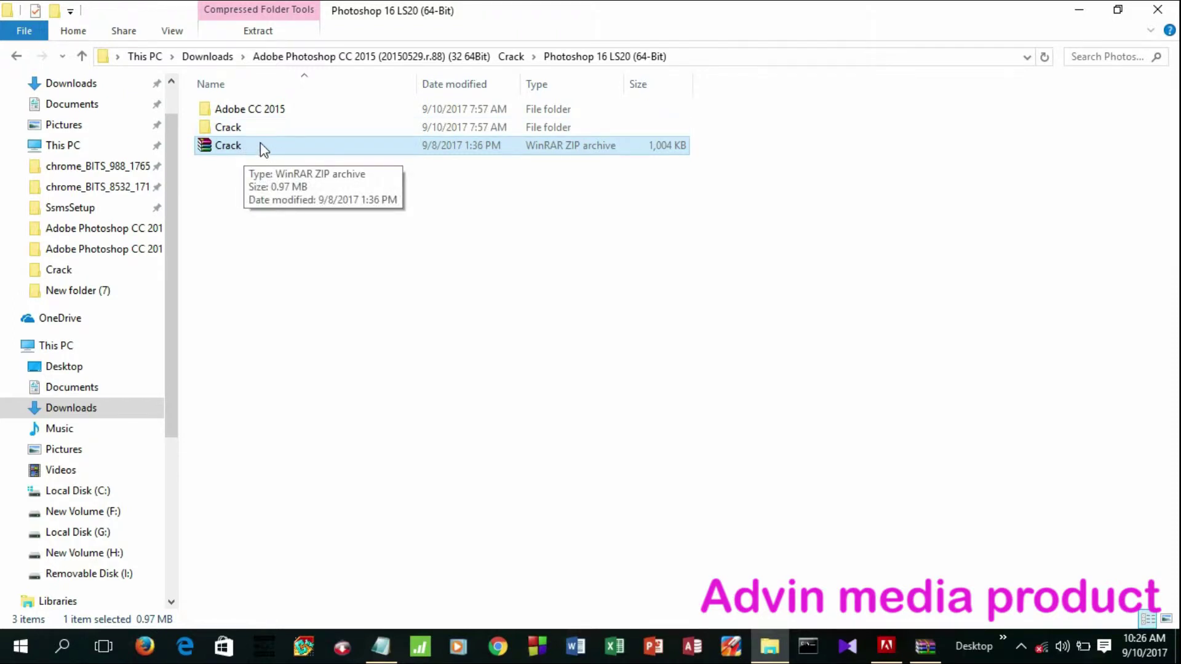
- Extract the Crack ZIP archive to New Volume (H:), entering the archive password for the encrypted files
click(247, 148)
right_click(245, 143)
click(495, 154)
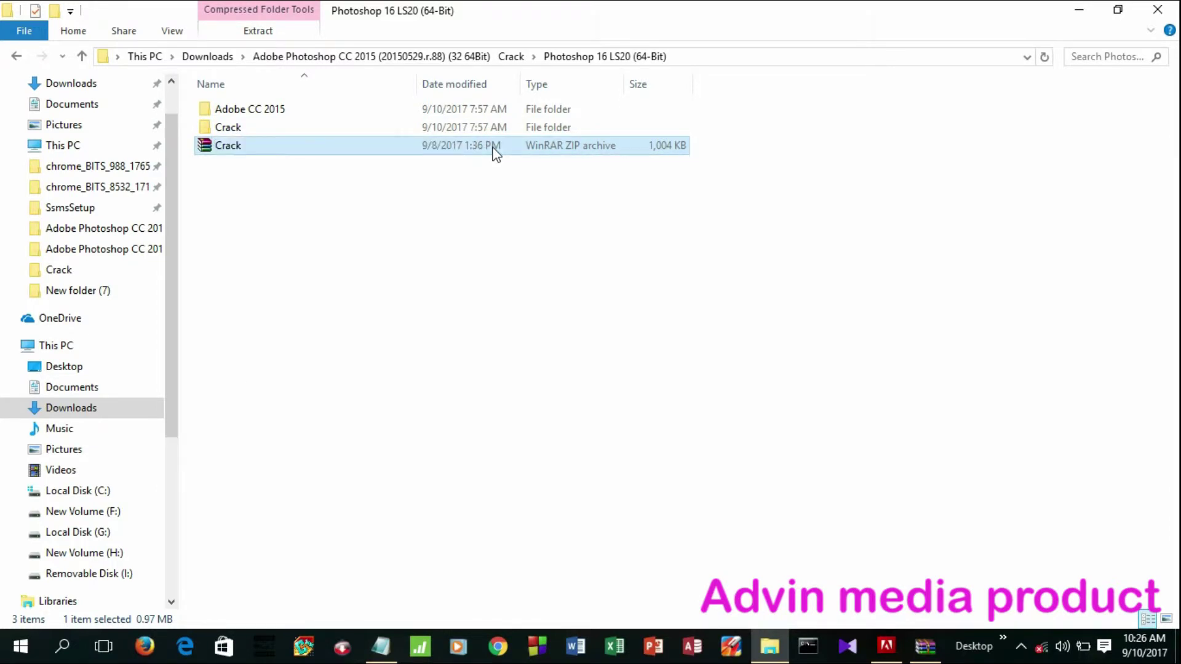
right_click(494, 153)
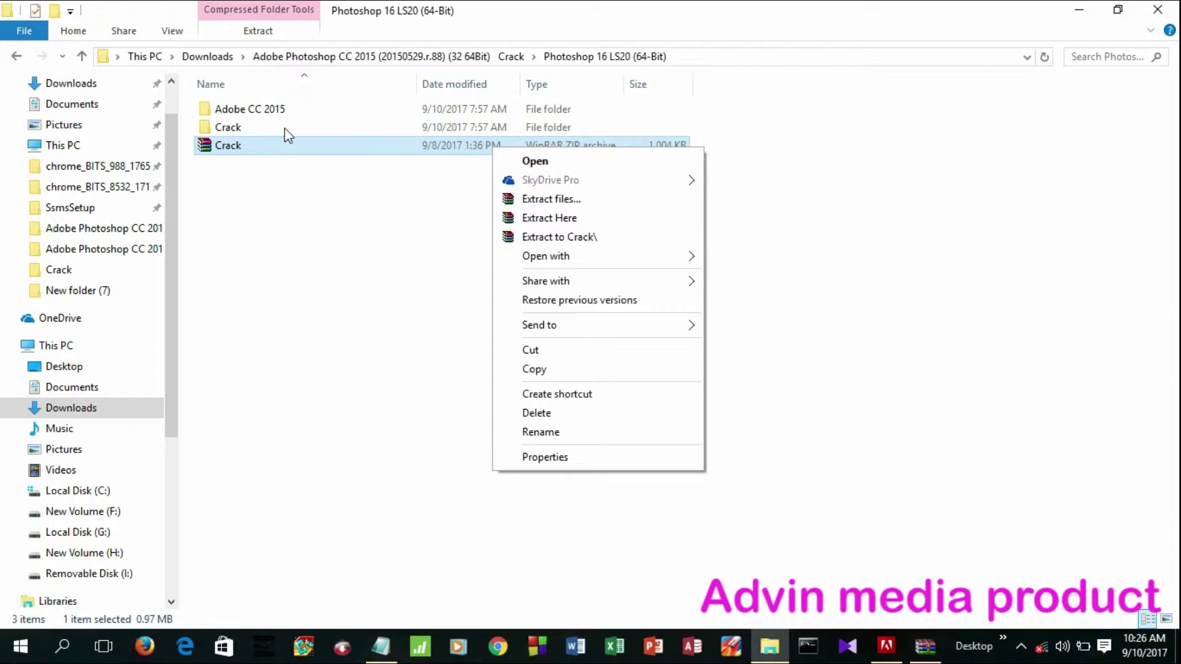
click(563, 200)
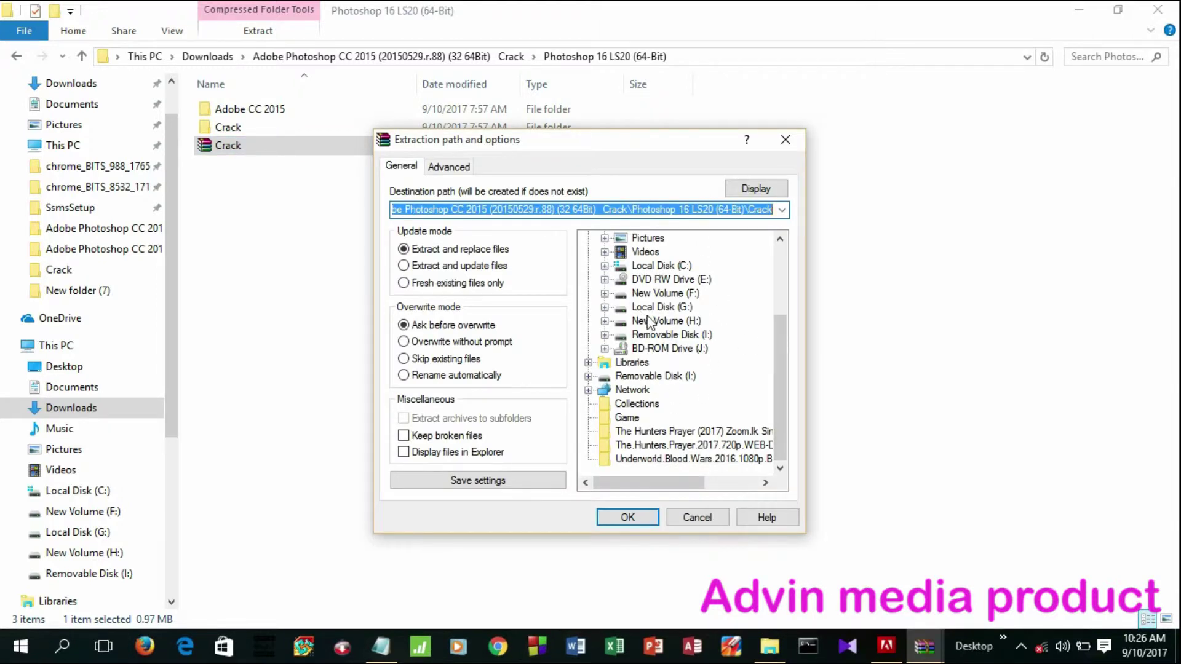
click(660, 338)
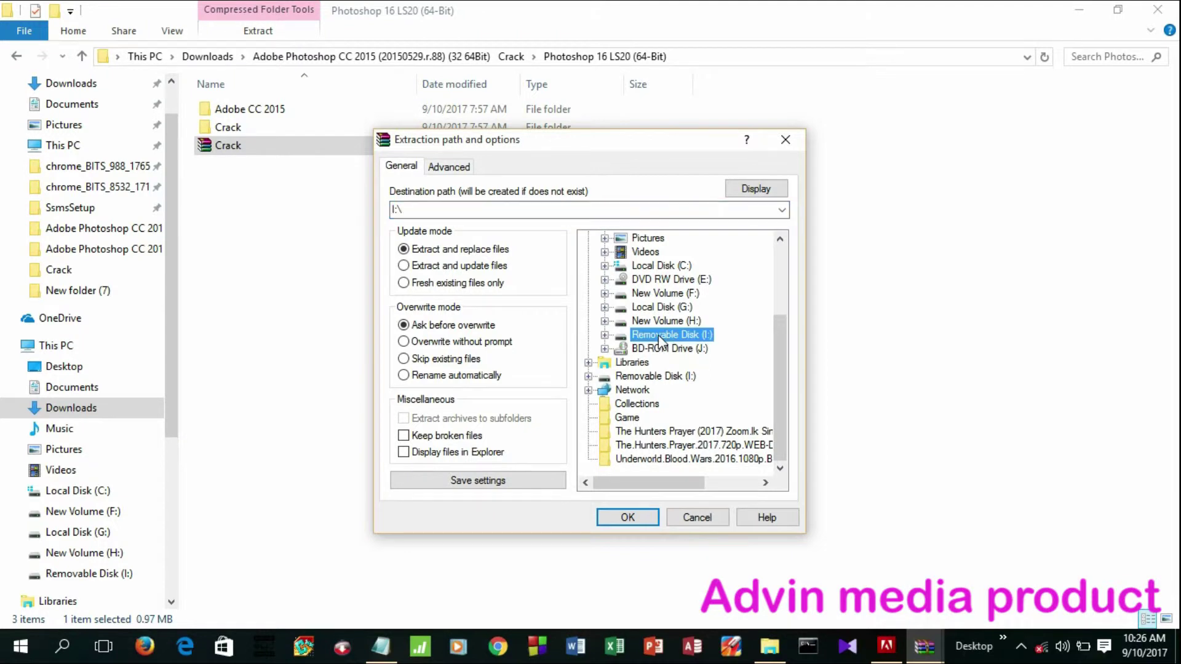
click(670, 321)
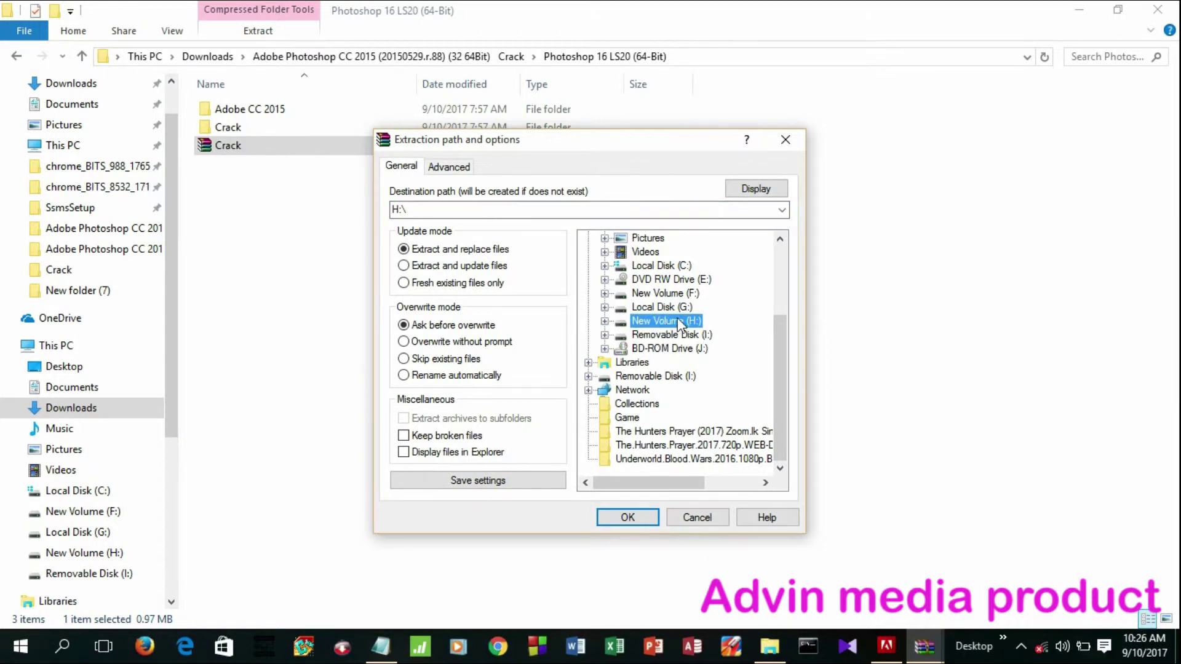
key(Return)
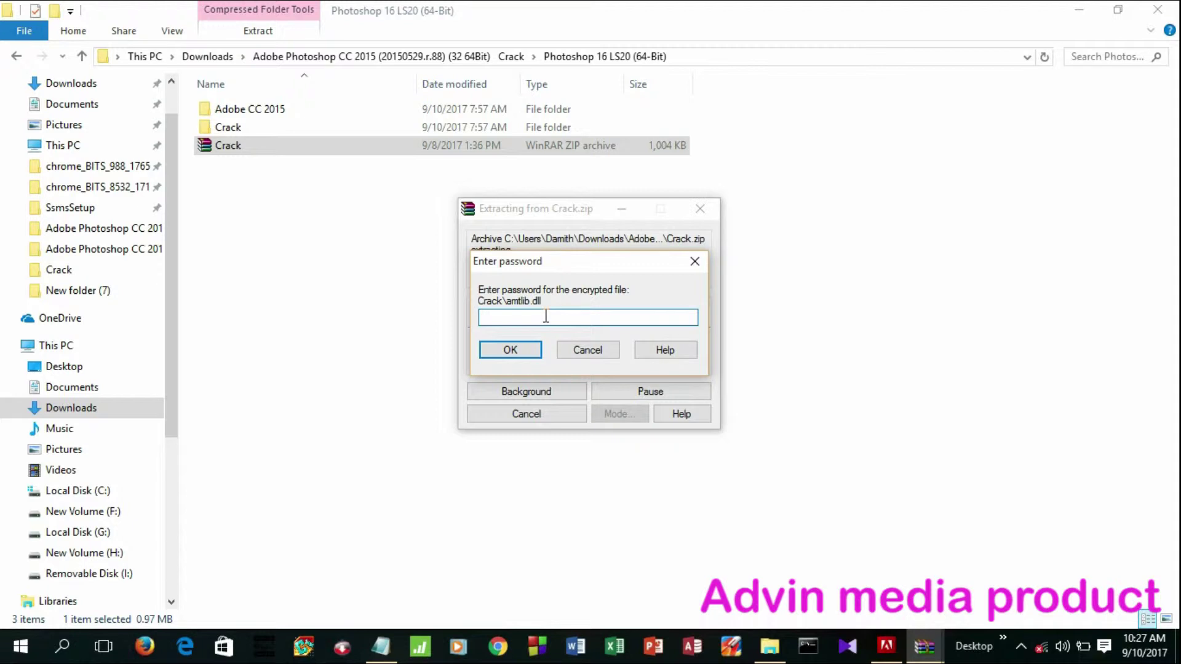
key(ctrl+v)
click(515, 350)
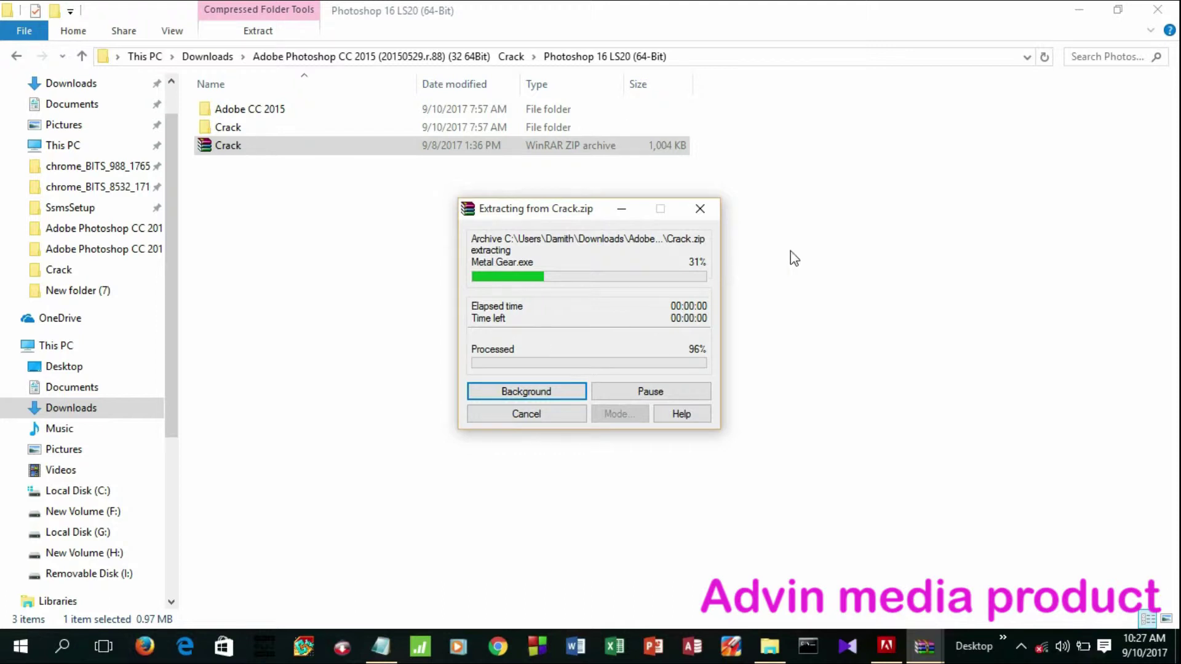
- Open the Crack folder inside Photoshop 16 LS20 (64-Bit) and switch to the Adobe Photoshop CC 2015 installer
click(309, 344)
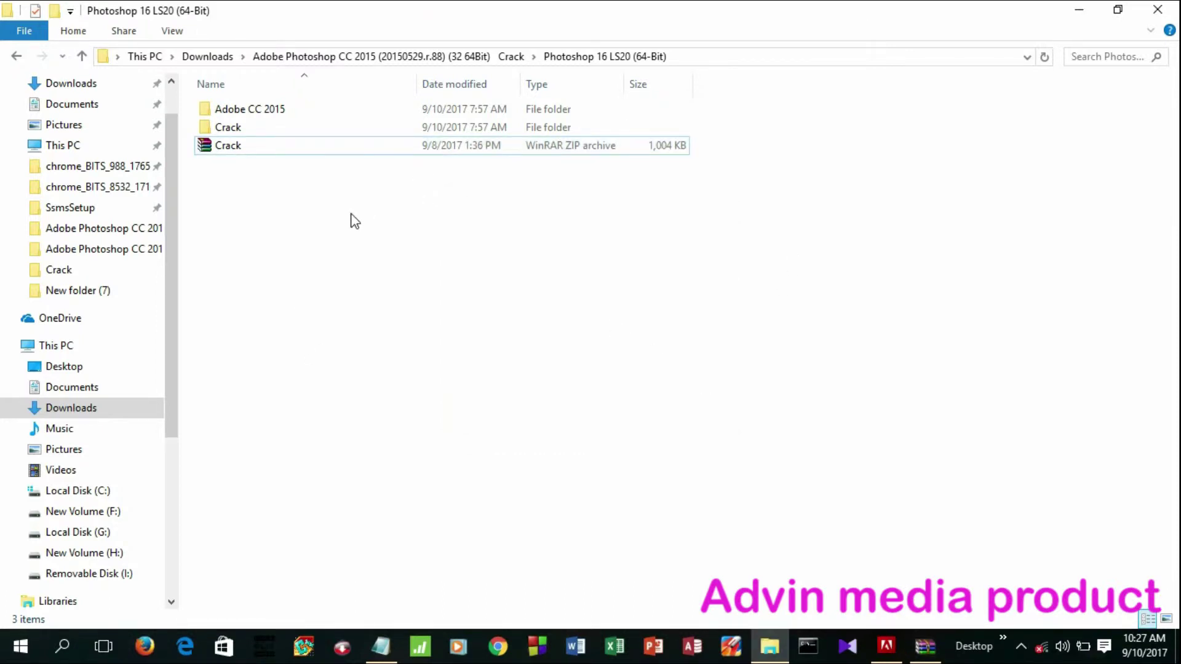
double_click(260, 129)
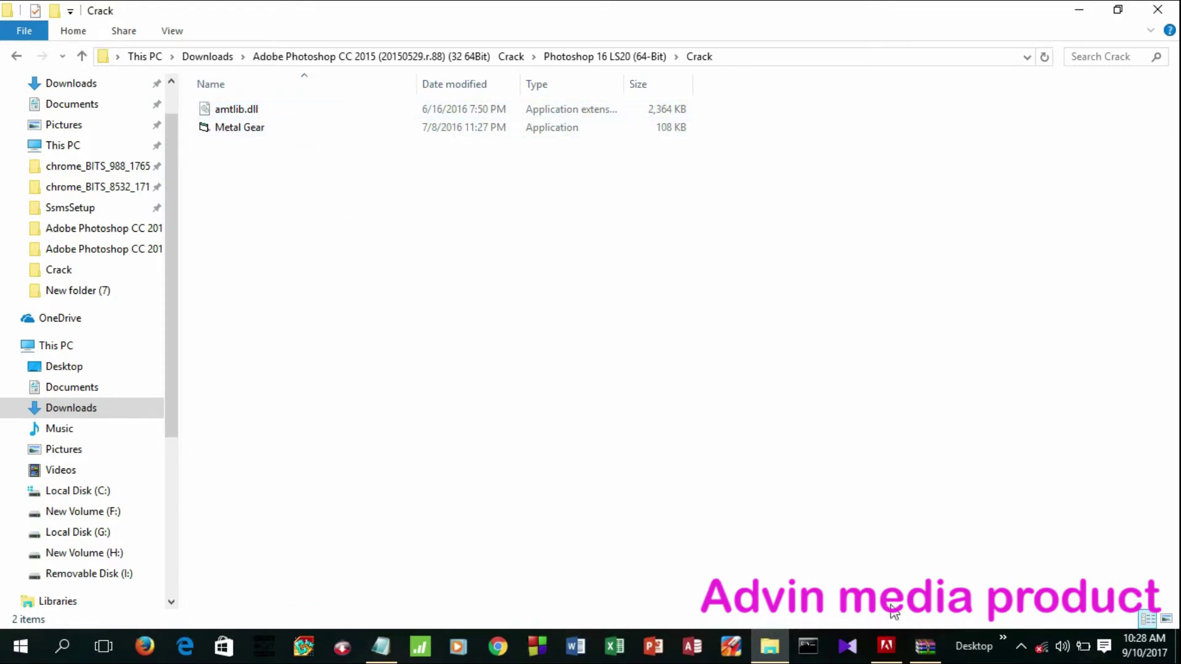
click(887, 649)
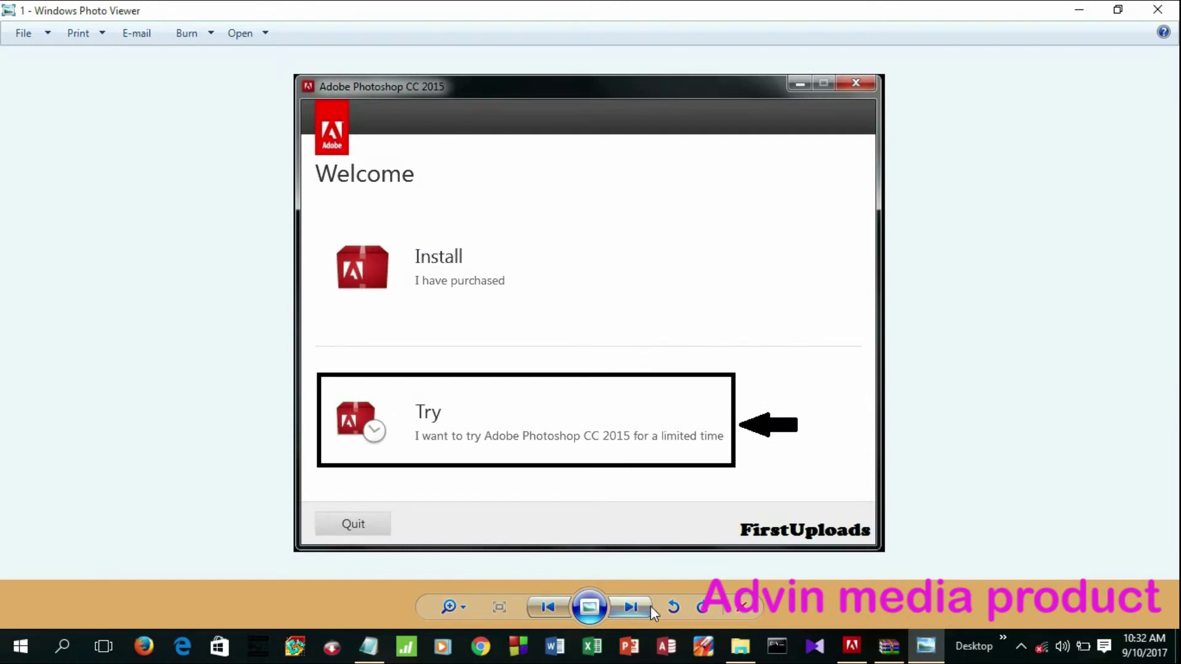
- Review the installation screenshots one after another, from the Welcome screen through to the Photoshop CC 2015 Trial screen
click(651, 607)
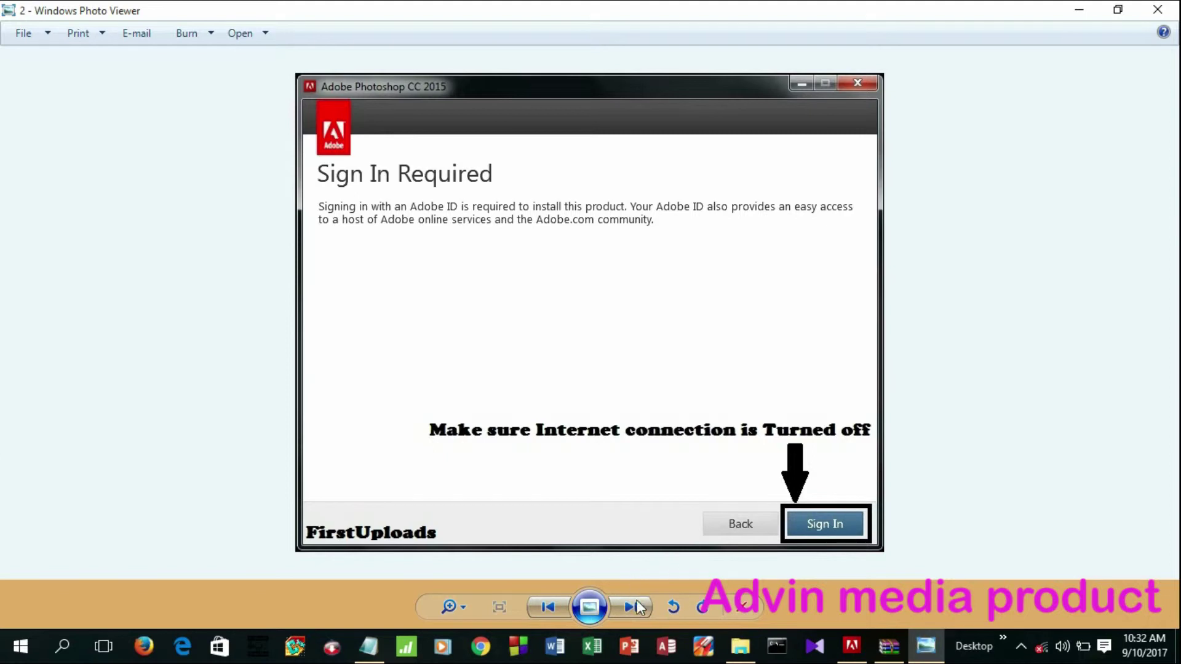
click(636, 604)
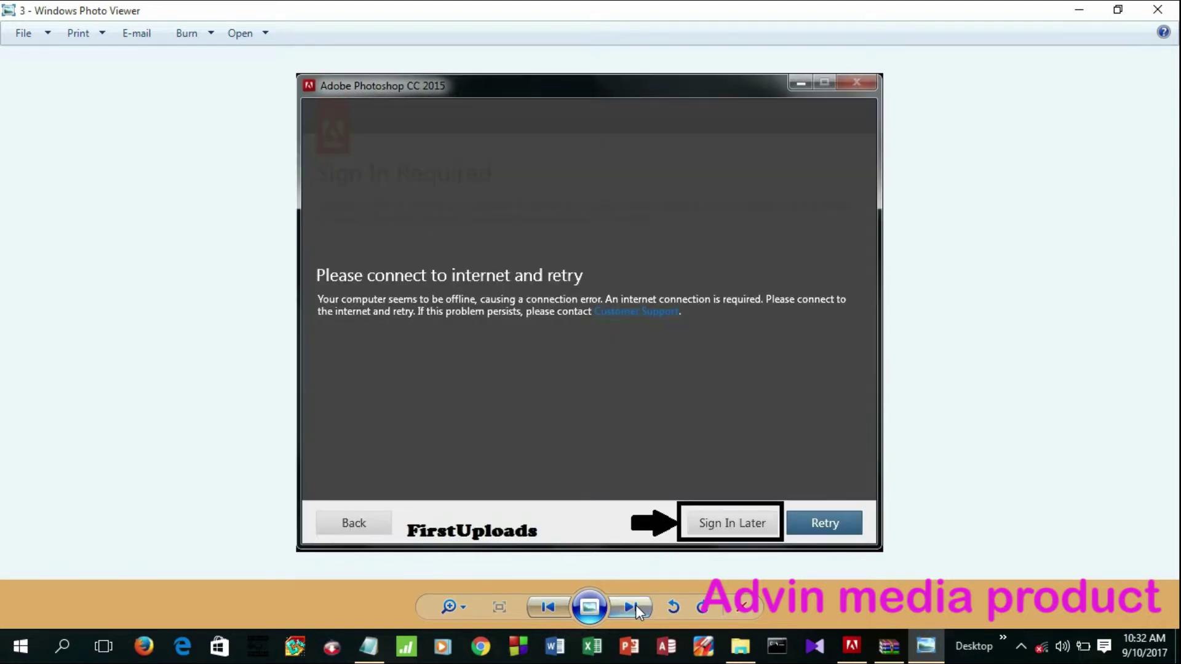
click(625, 610)
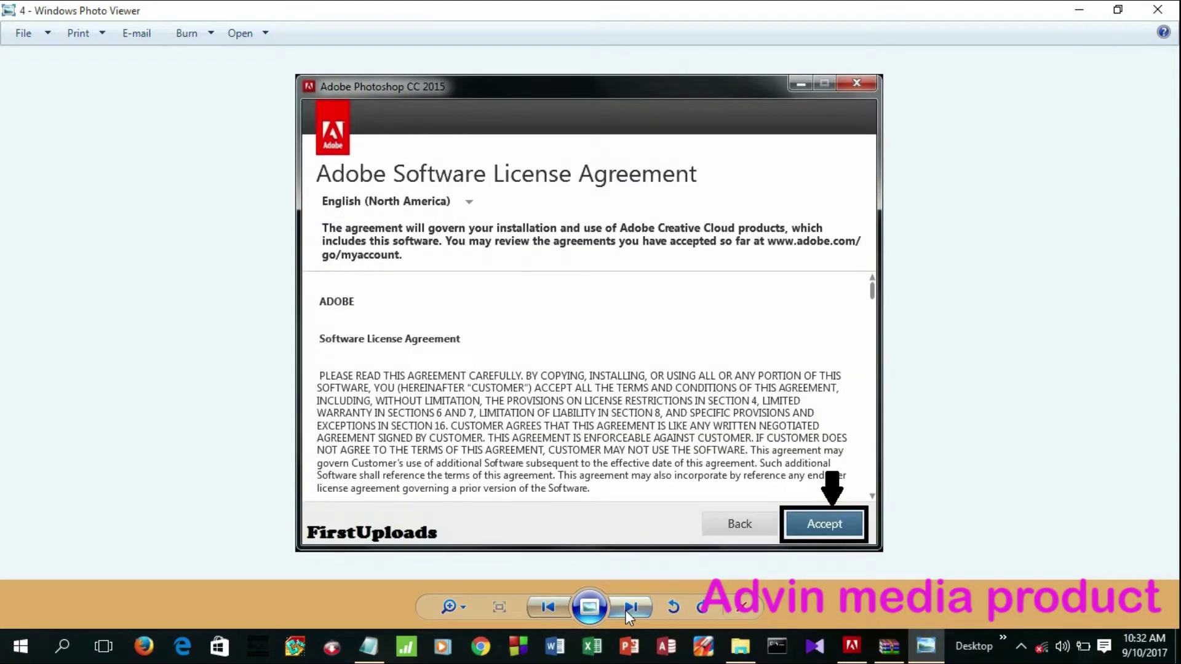
click(625, 610)
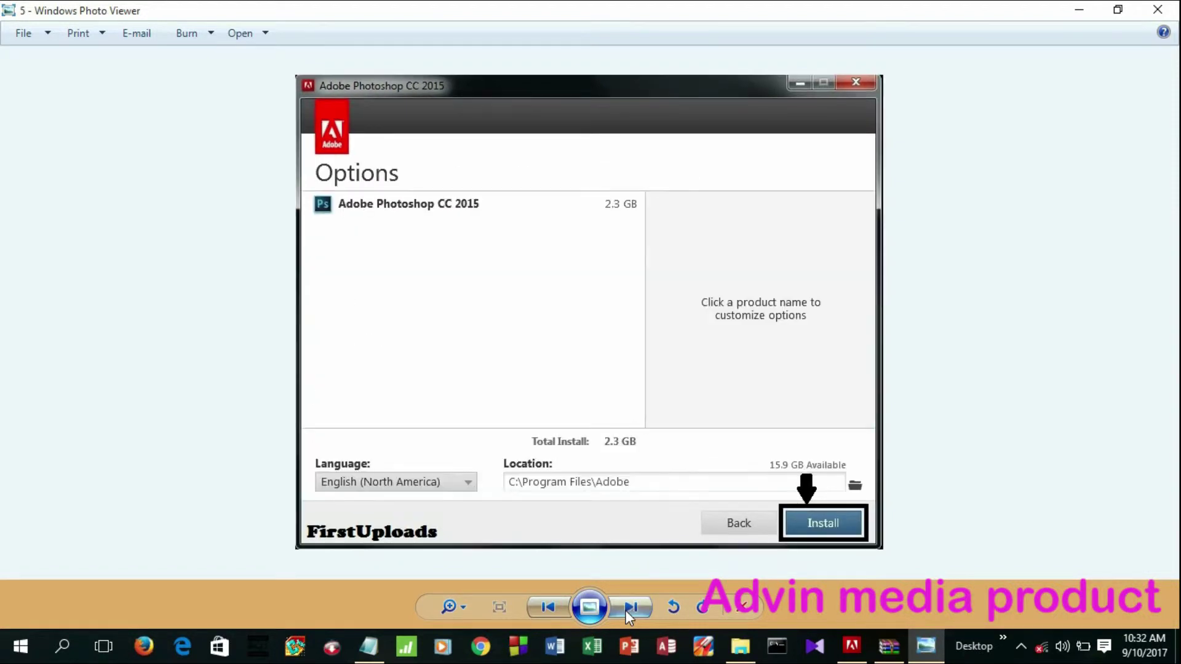
click(625, 610)
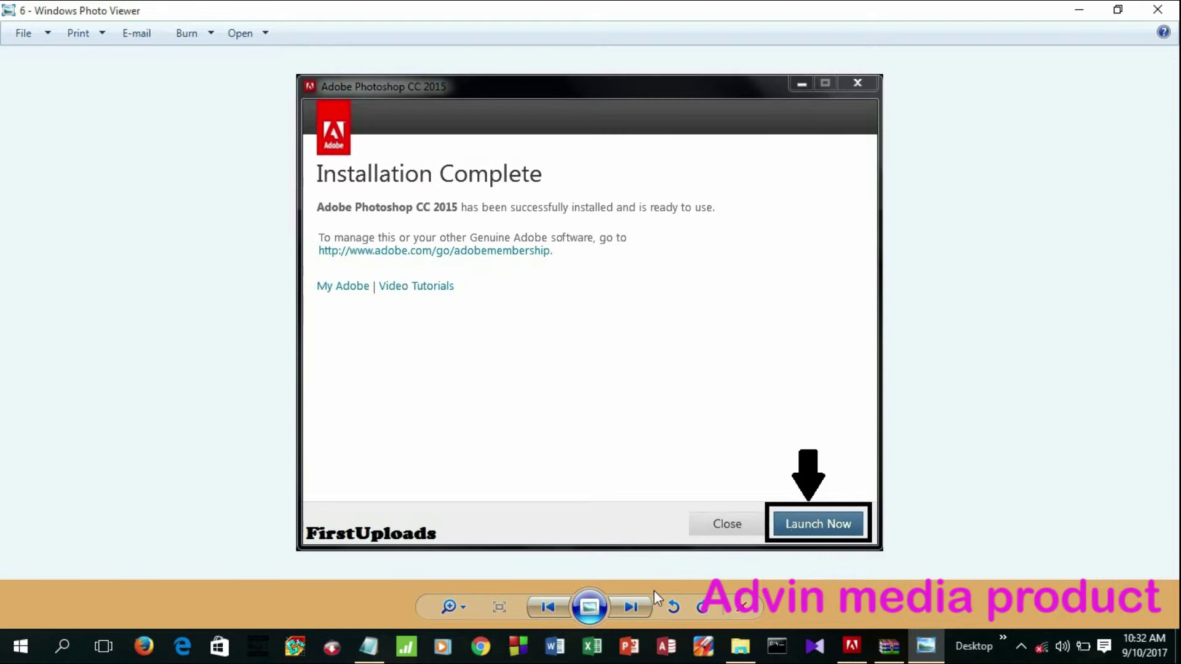
click(636, 607)
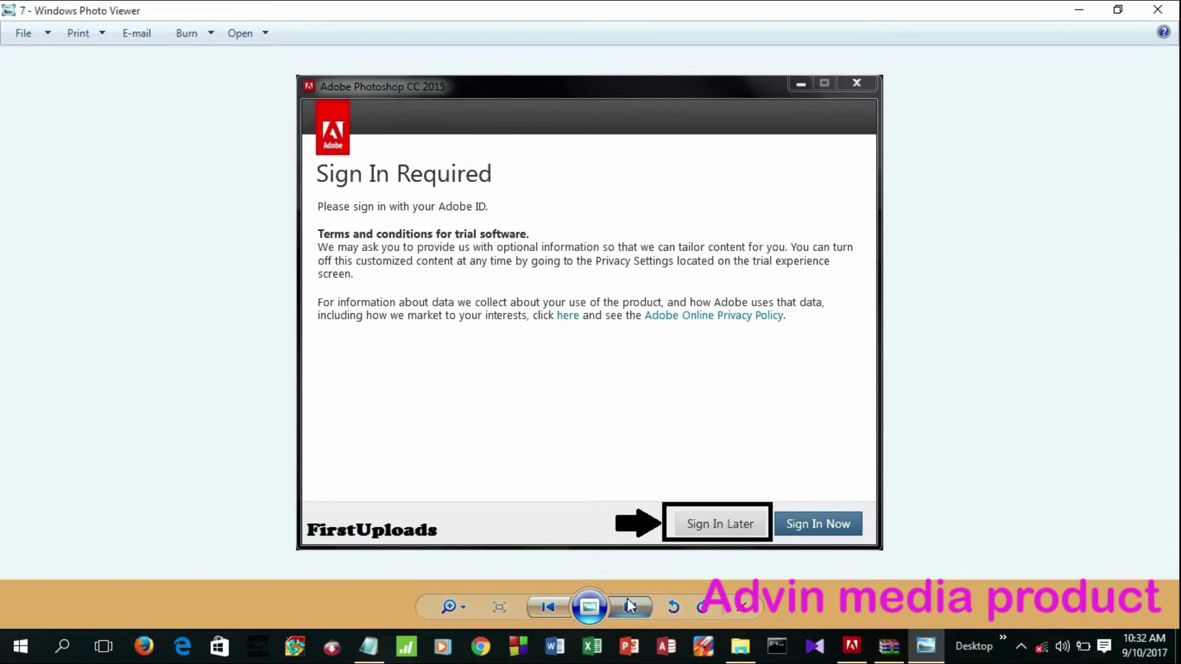
click(630, 606)
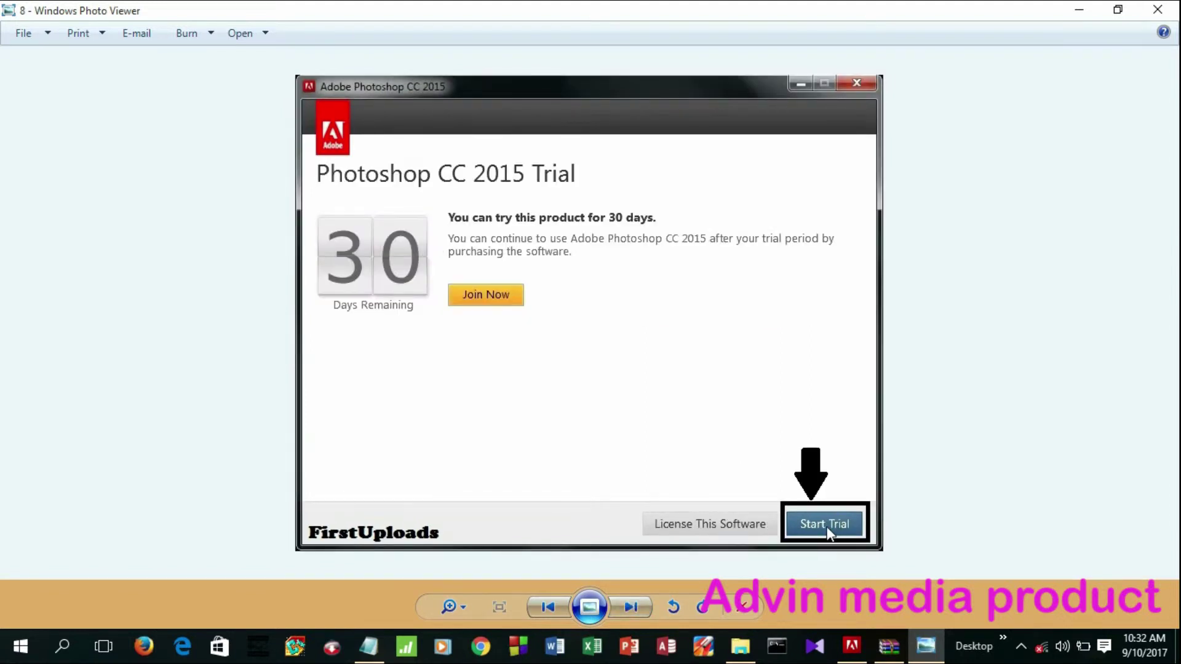
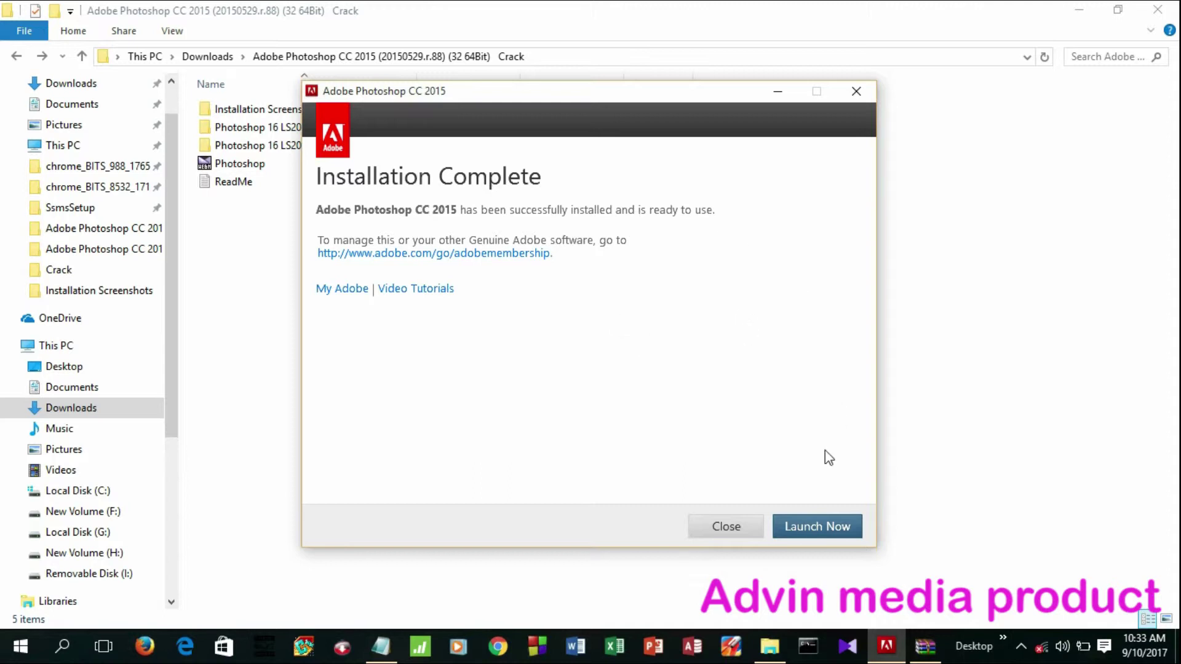
- Launch Photoshop CC 2015 from the completed installer and close the program once it has loaded
click(809, 527)
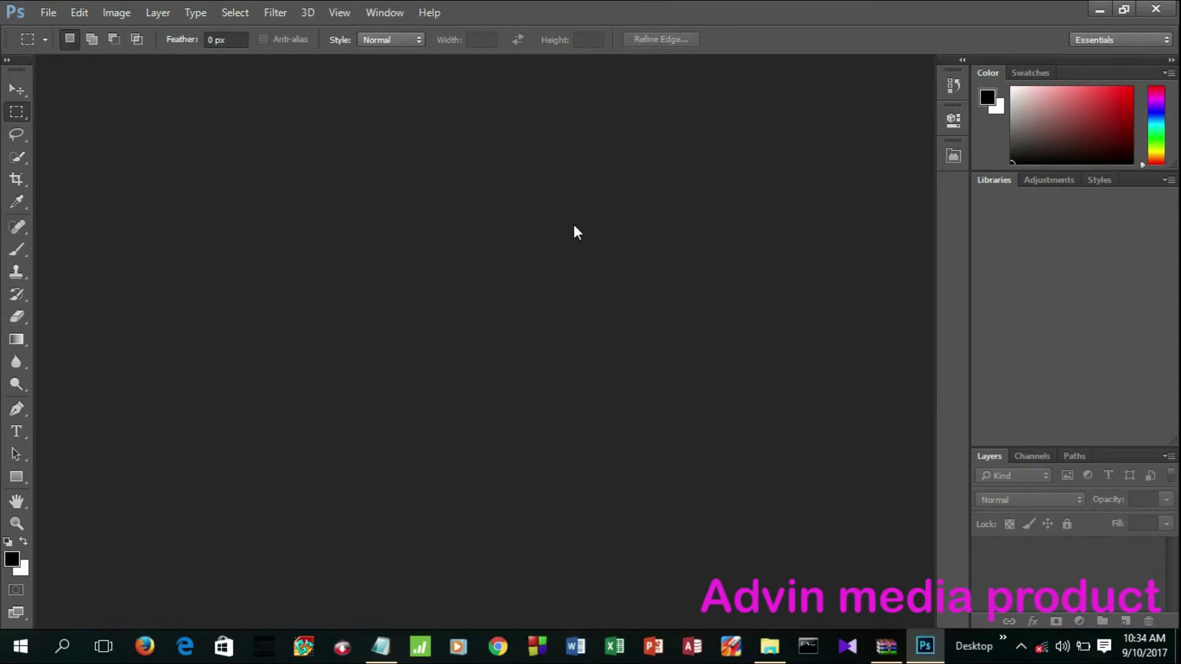
click(1156, 10)
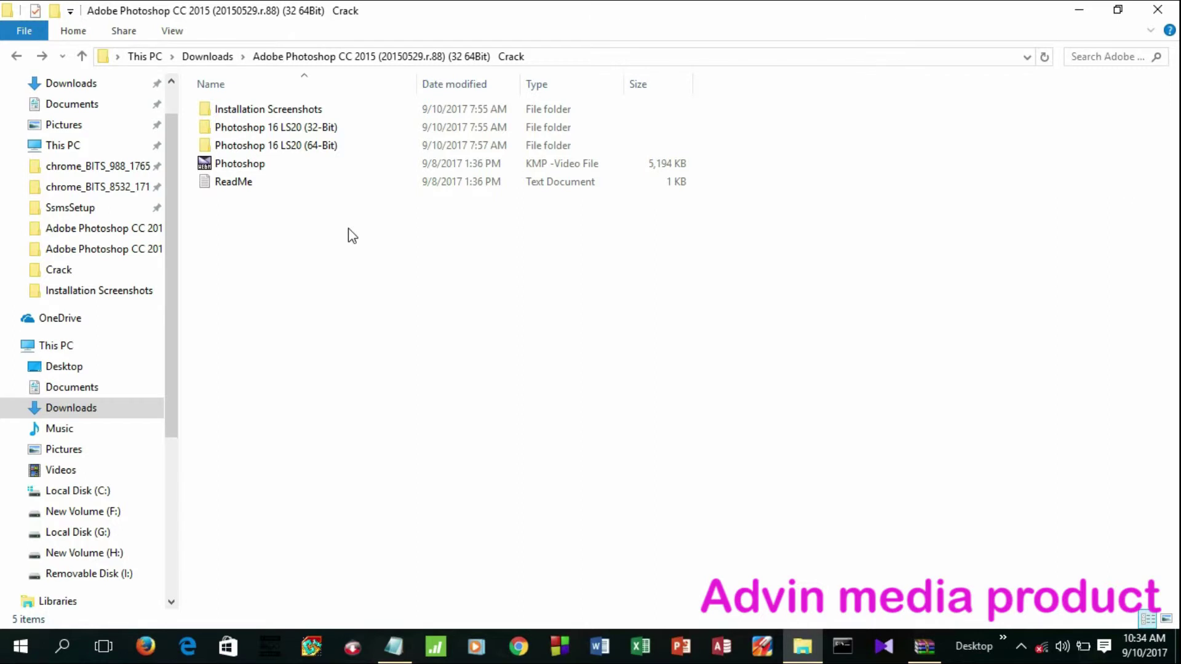
- Copy amtlib.dll and Metal Gear from the Crack folder inside Photoshop 16 LS20 (64-Bit)
double_click(336, 148)
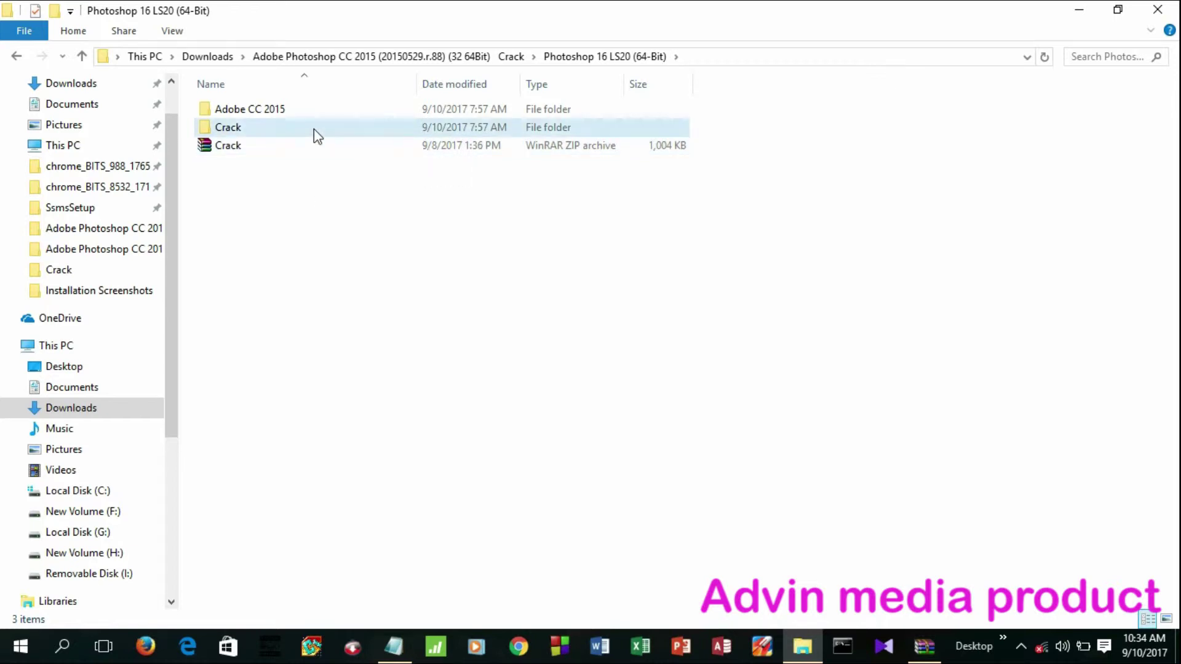
double_click(314, 128)
drag(283, 157, 282, 90)
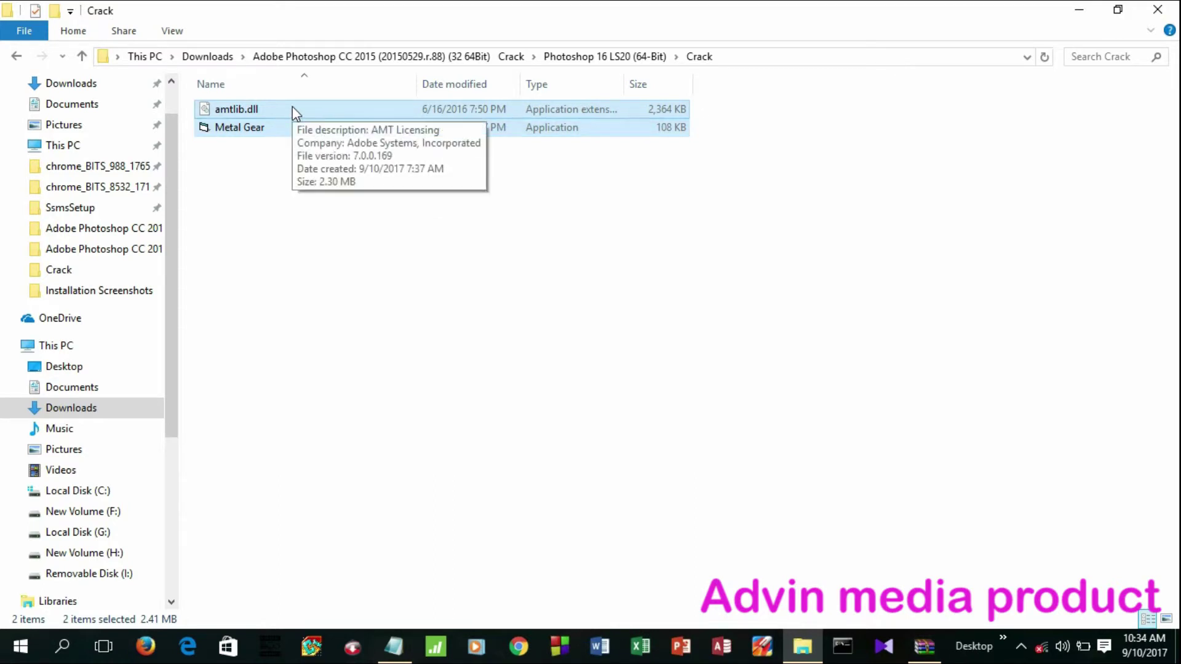
right_click(293, 107)
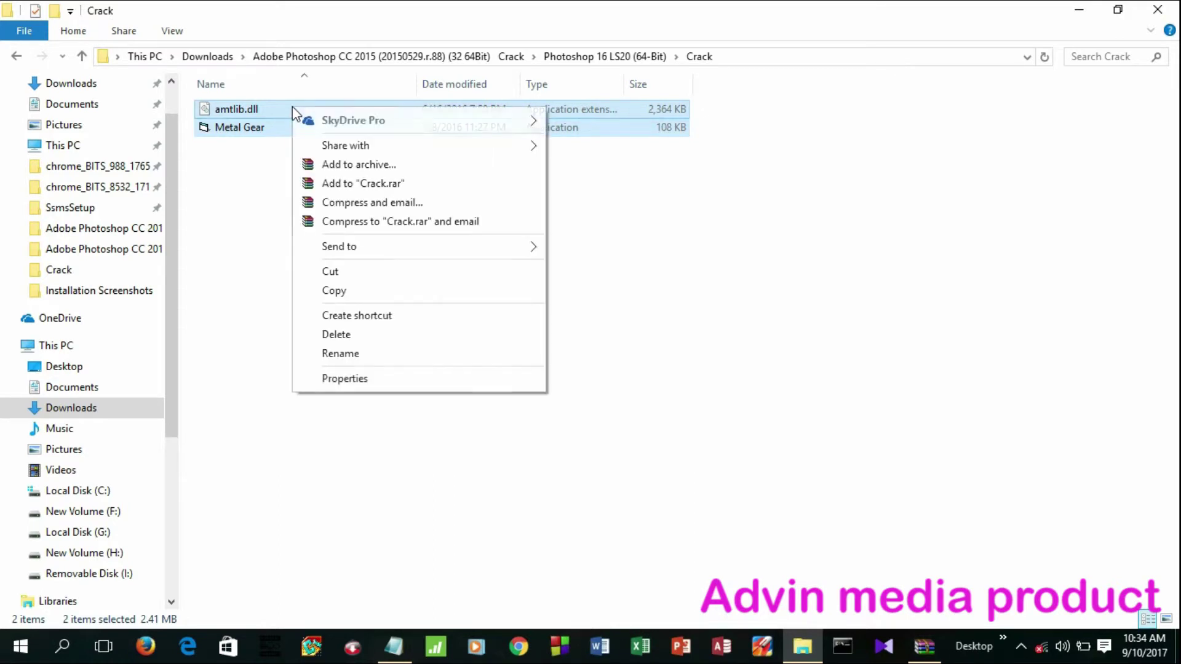
click(338, 291)
- Open the Adobe Photoshop CC 2015 installation folder under Program Files\Adobe on Local Disk (C:)
click(249, 261)
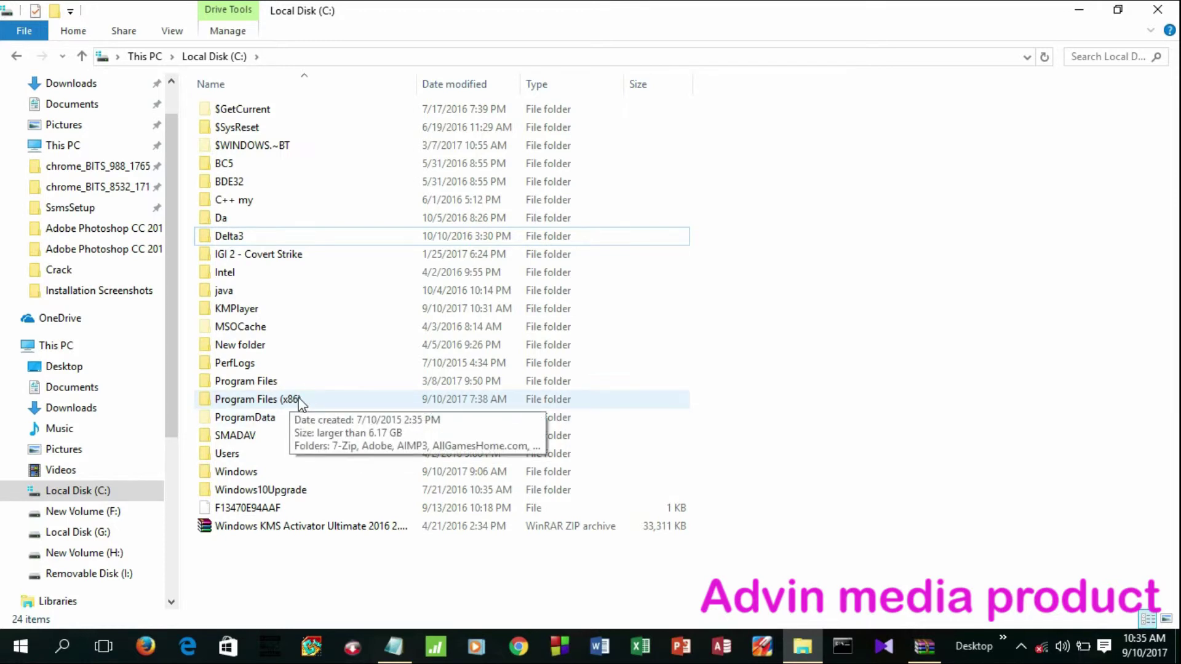
double_click(261, 383)
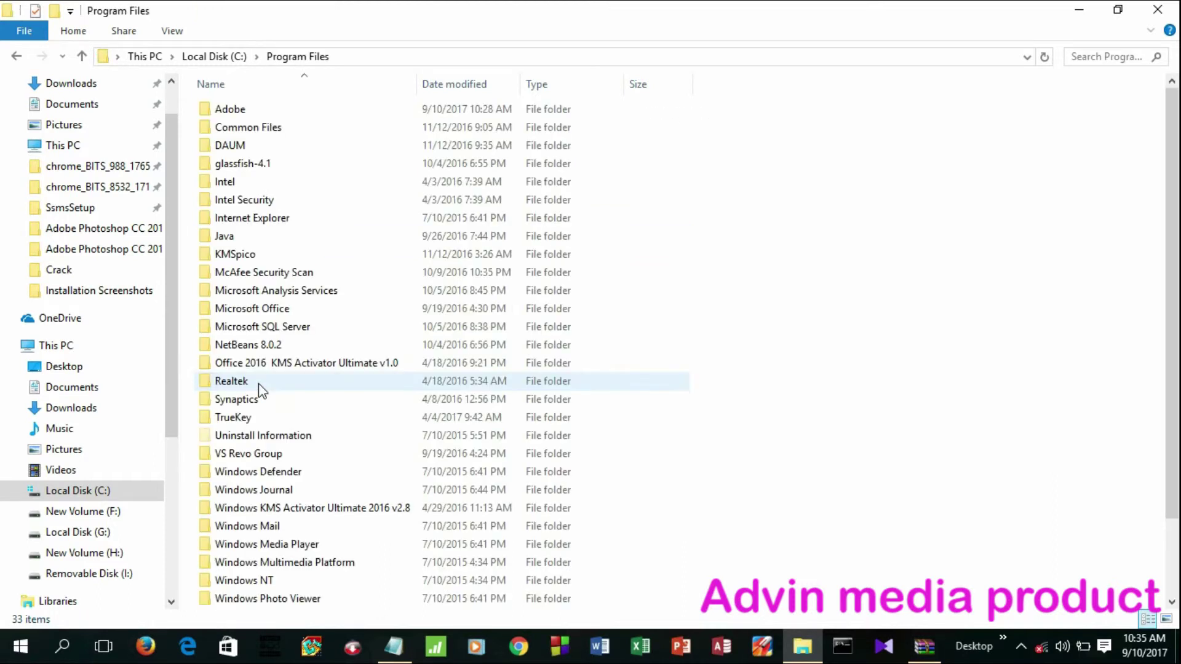
double_click(264, 112)
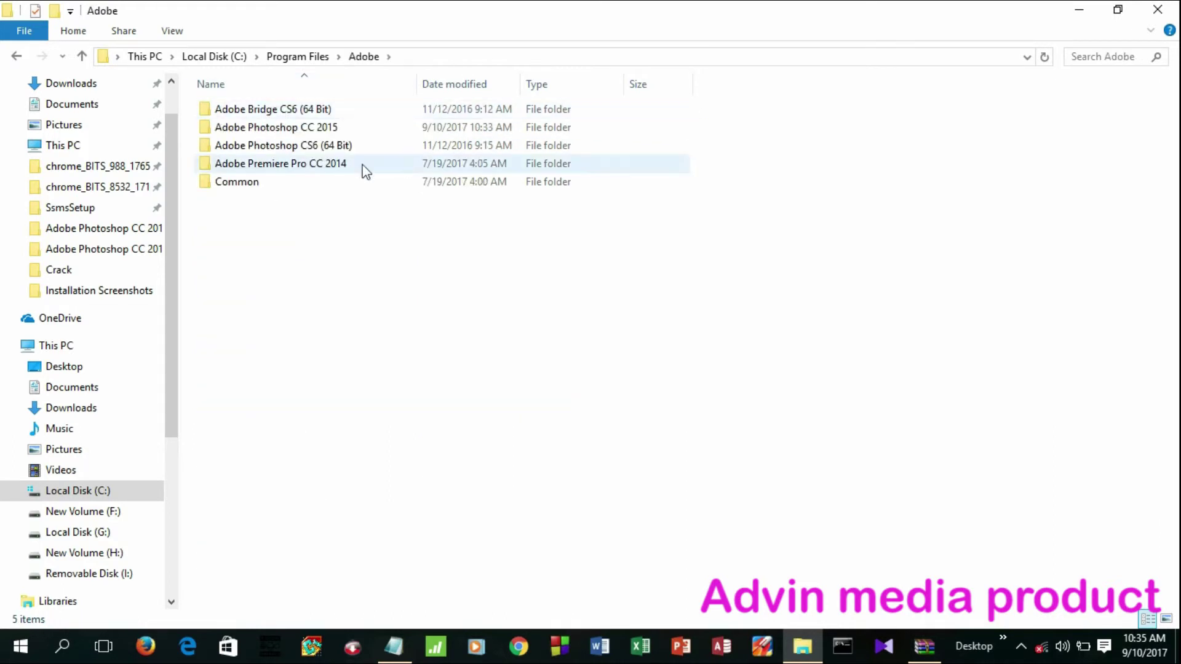
double_click(317, 126)
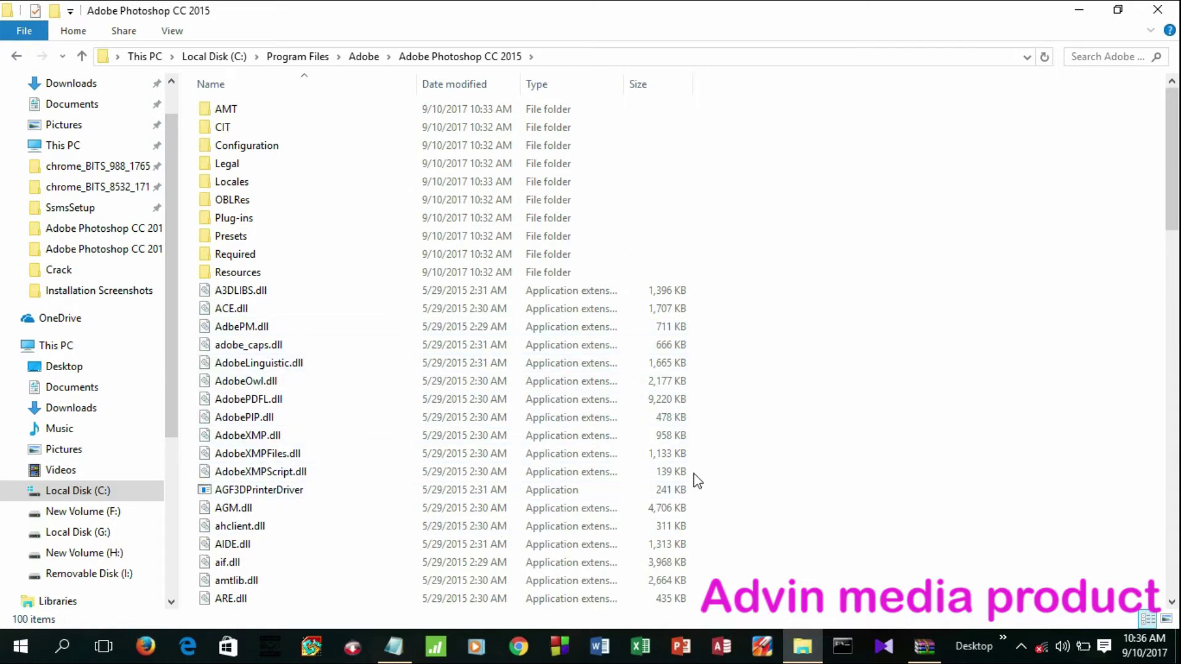
- Paste the copied files into the Adobe Photoshop CC 2015 folder, replacing amtlib.dll and granting administrator permission for all current items
right_click(794, 425)
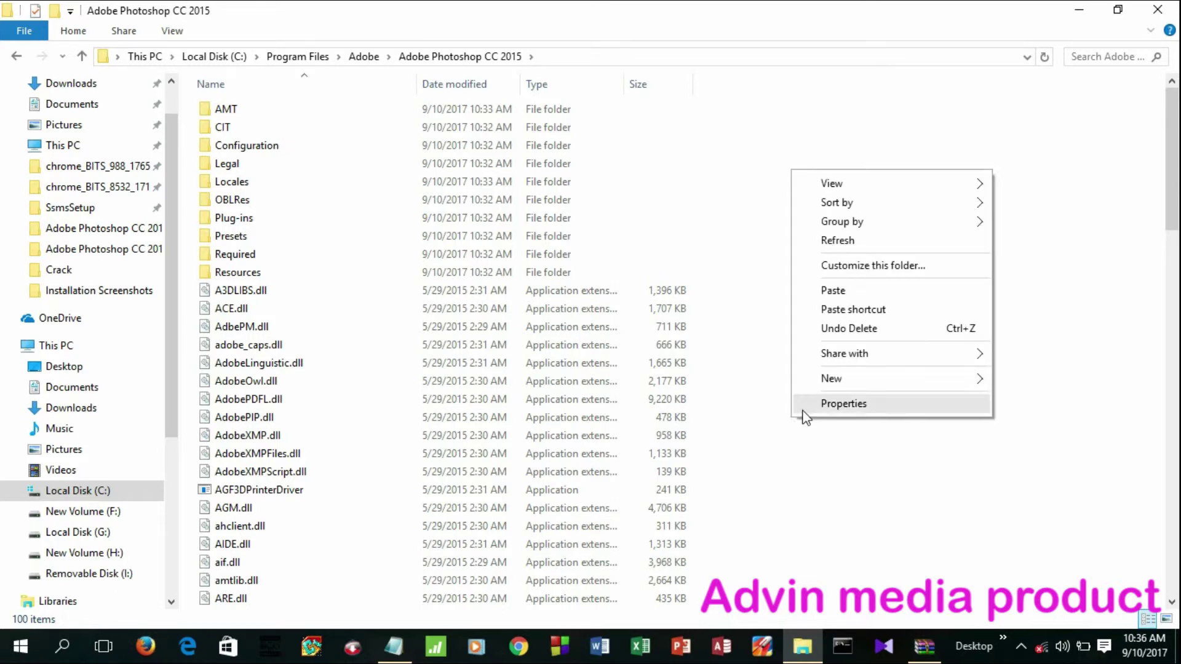
click(854, 291)
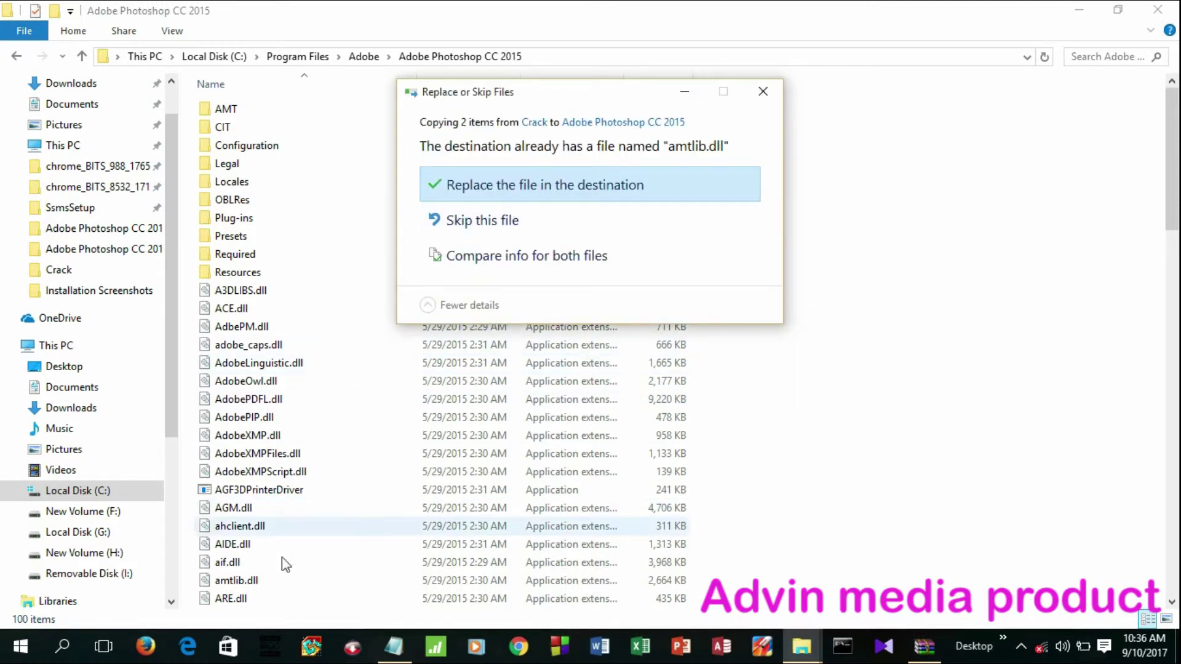
click(526, 188)
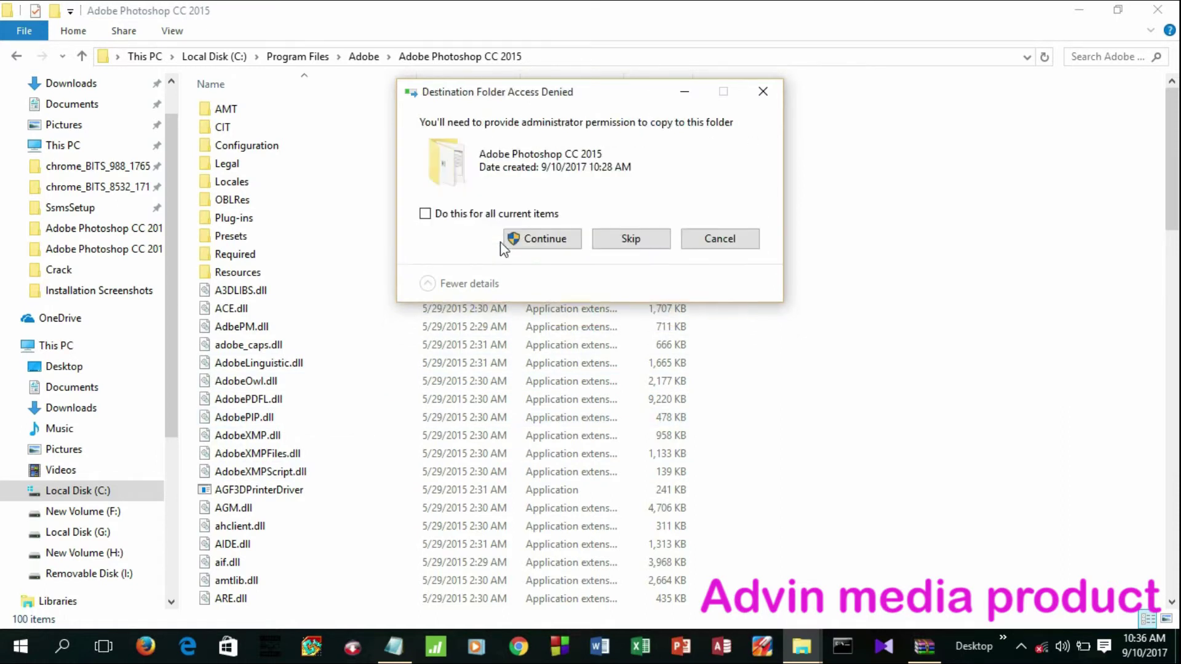
click(425, 214)
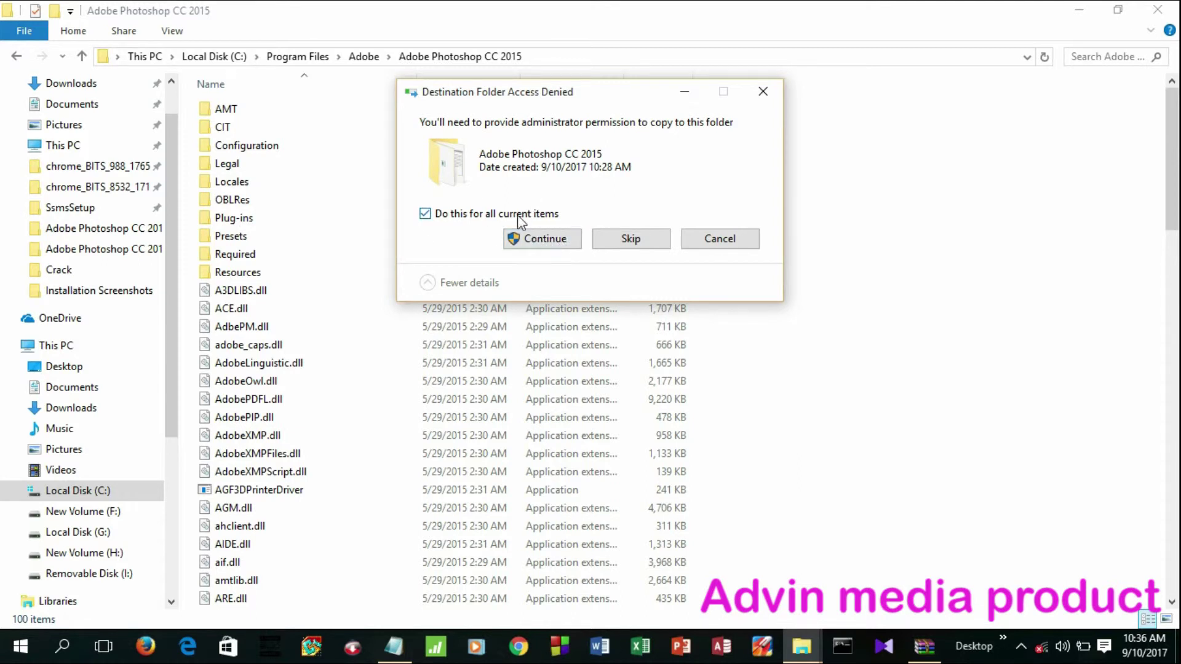
click(569, 243)
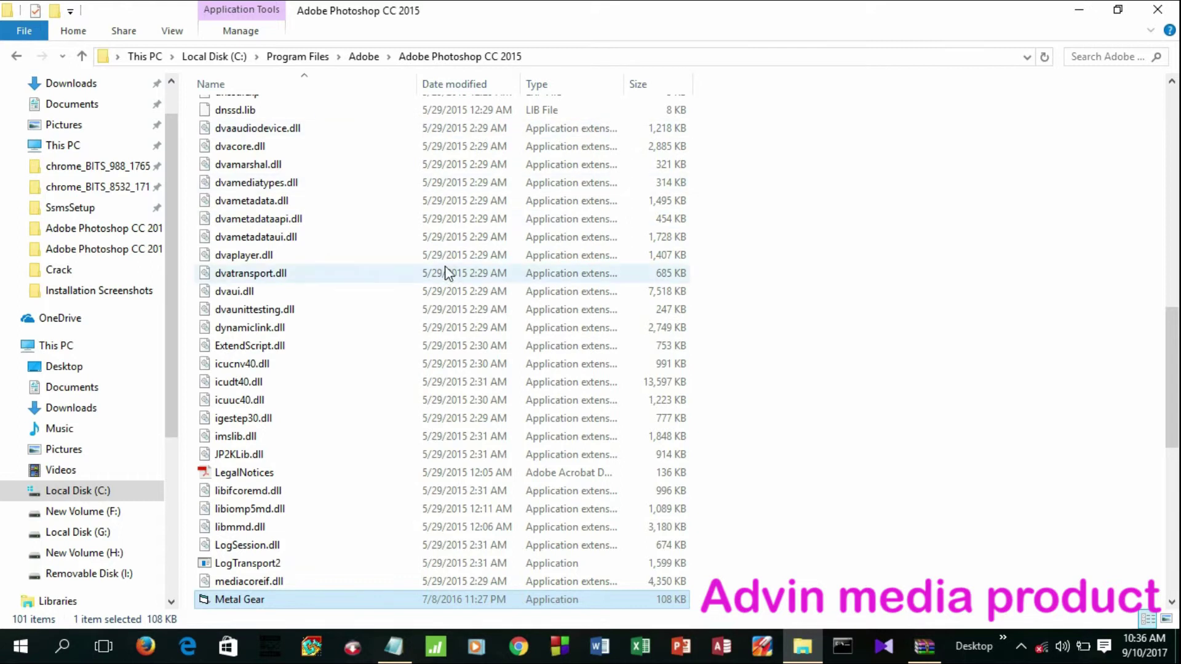
- Close the installation folder, the Crack.zip archive window and the ReadMe notes
click(1158, 9)
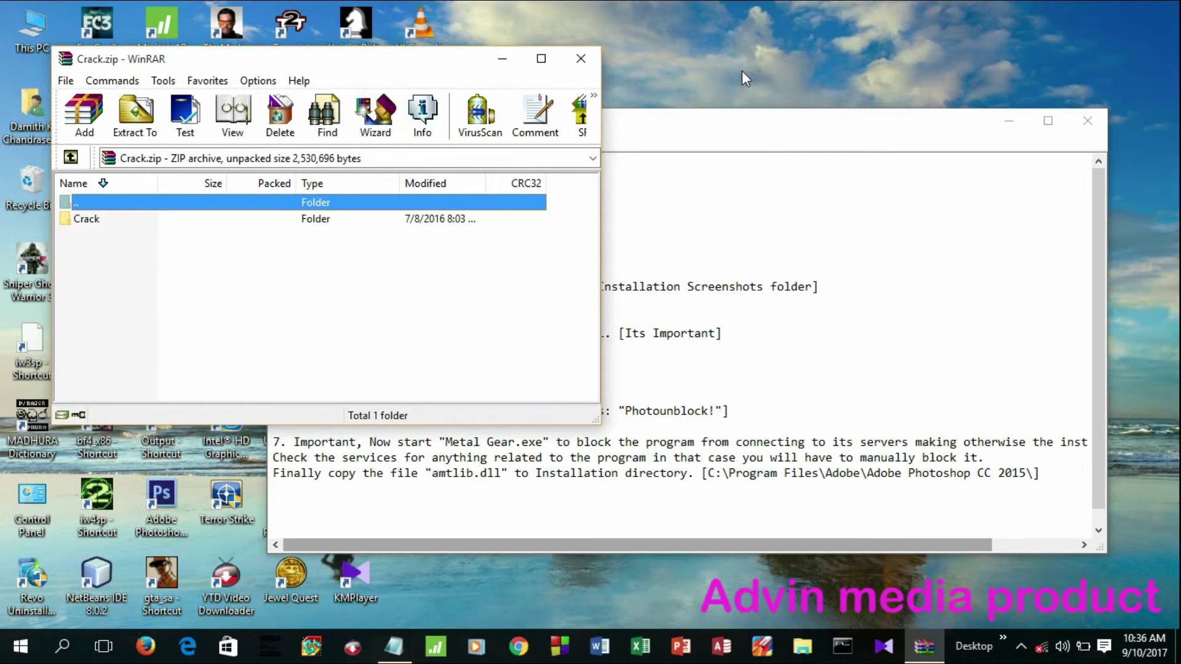
click(576, 67)
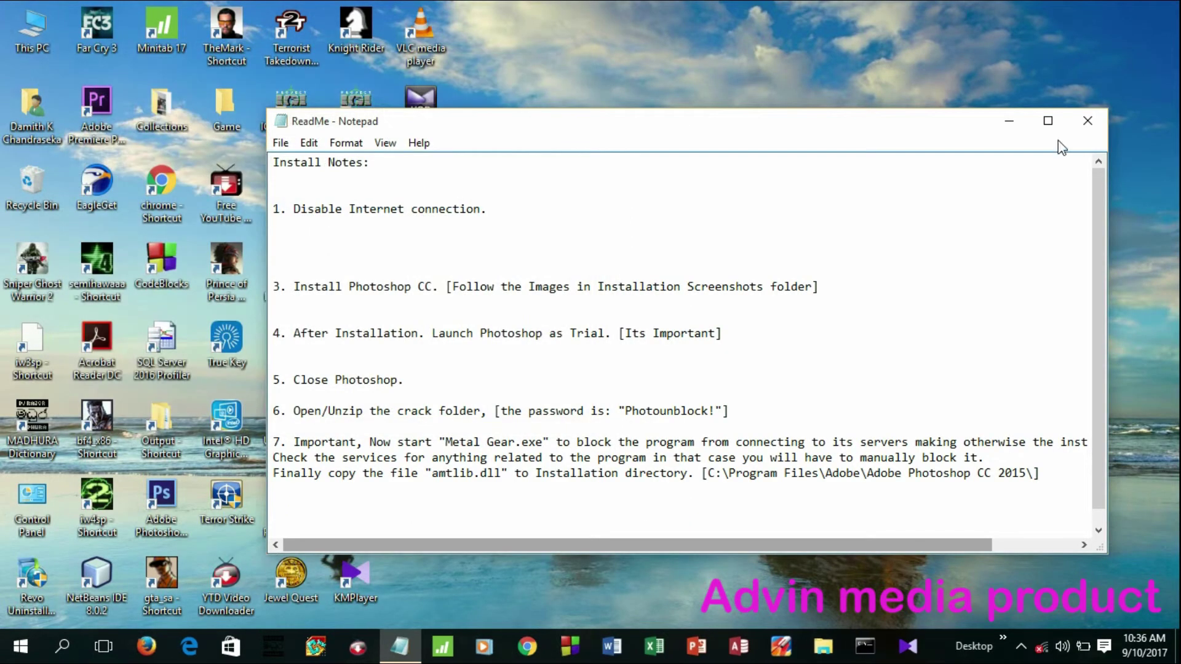
click(1088, 121)
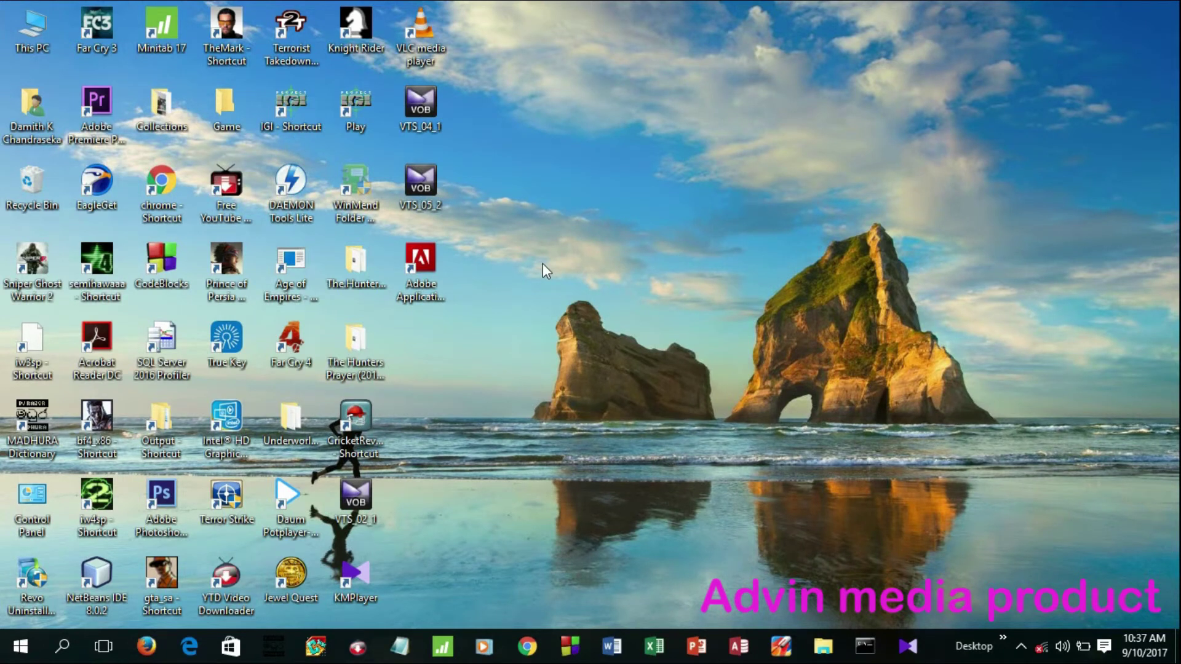
- Open the file location of the recently added Adobe Photoshop CC 2015 program
click(20, 646)
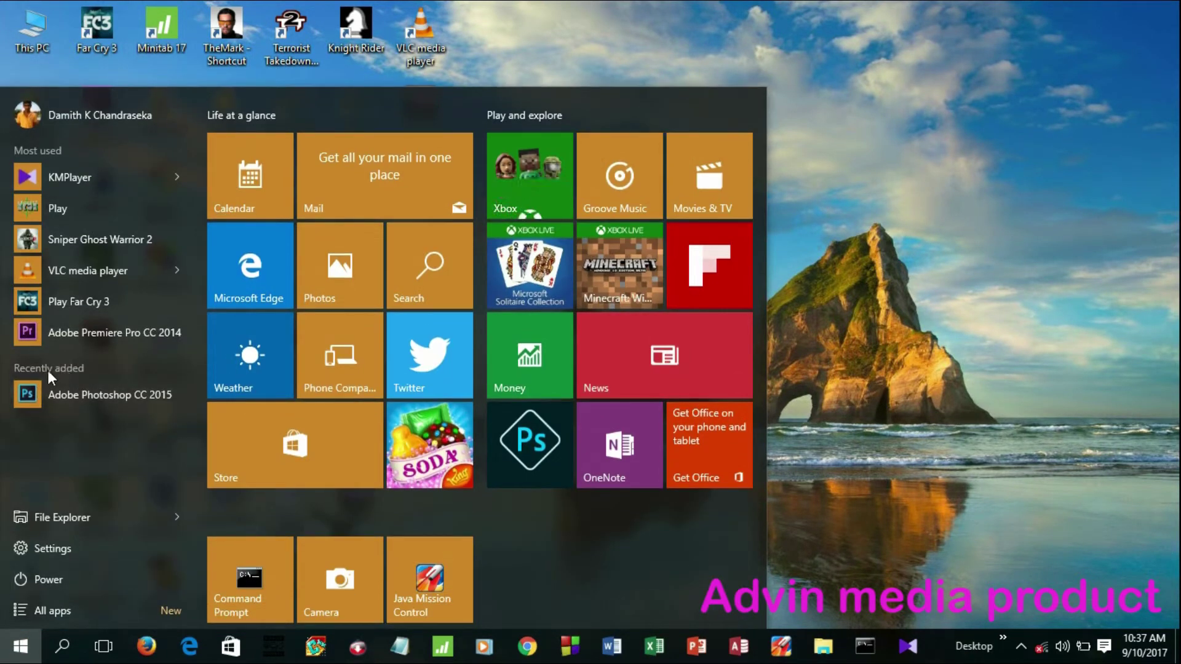
right_click(79, 396)
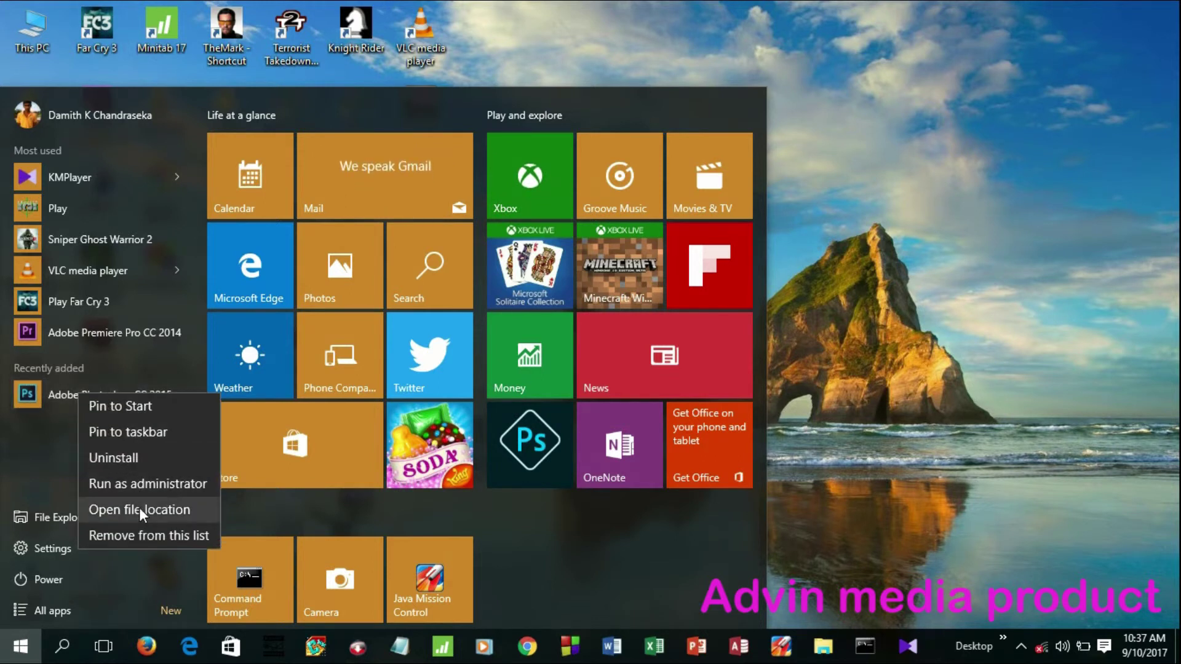
click(139, 508)
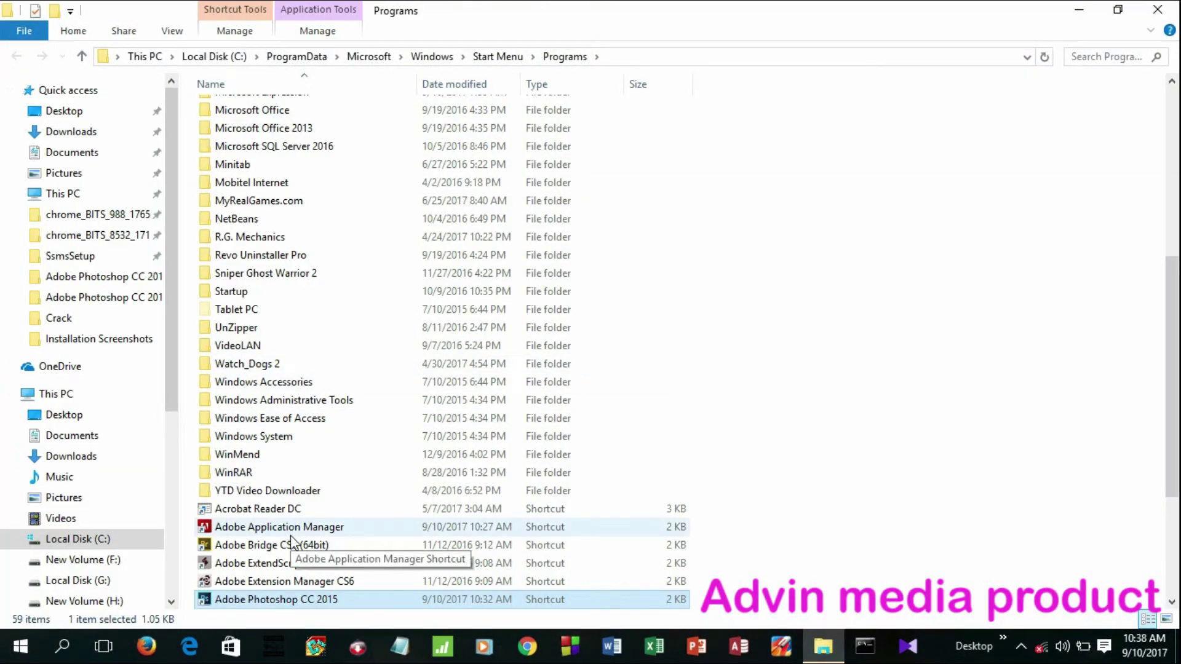
- Create a desktop shortcut for Adobe Photoshop CC 2015 and close the Programs folder
click(391, 610)
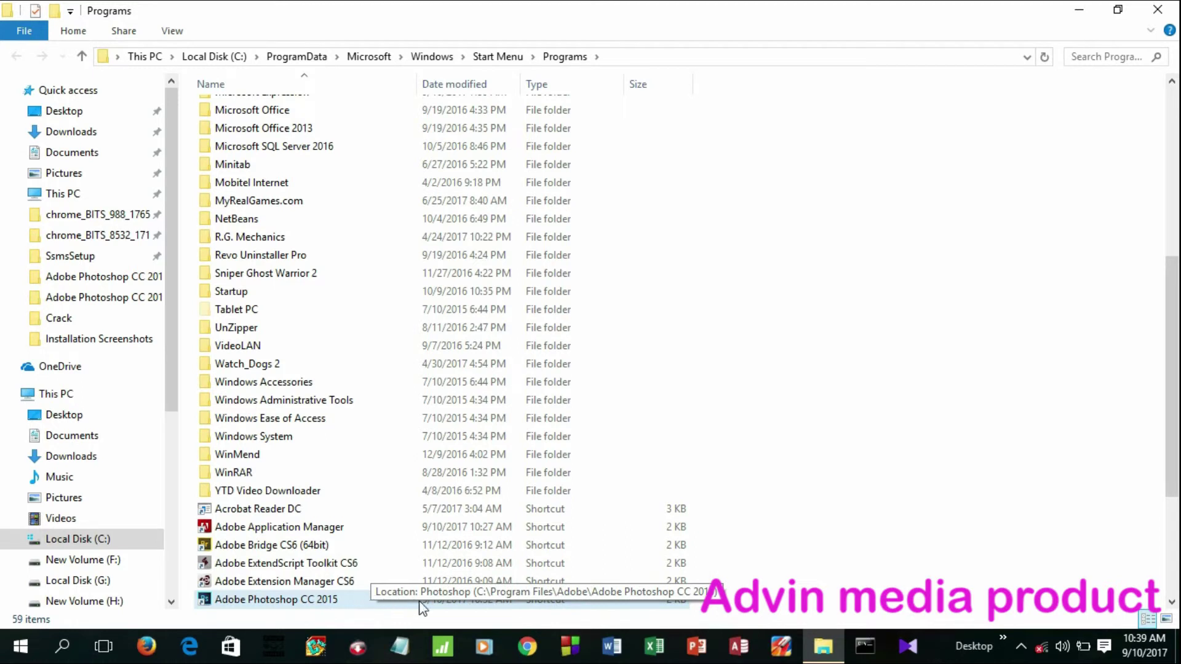
right_click(346, 603)
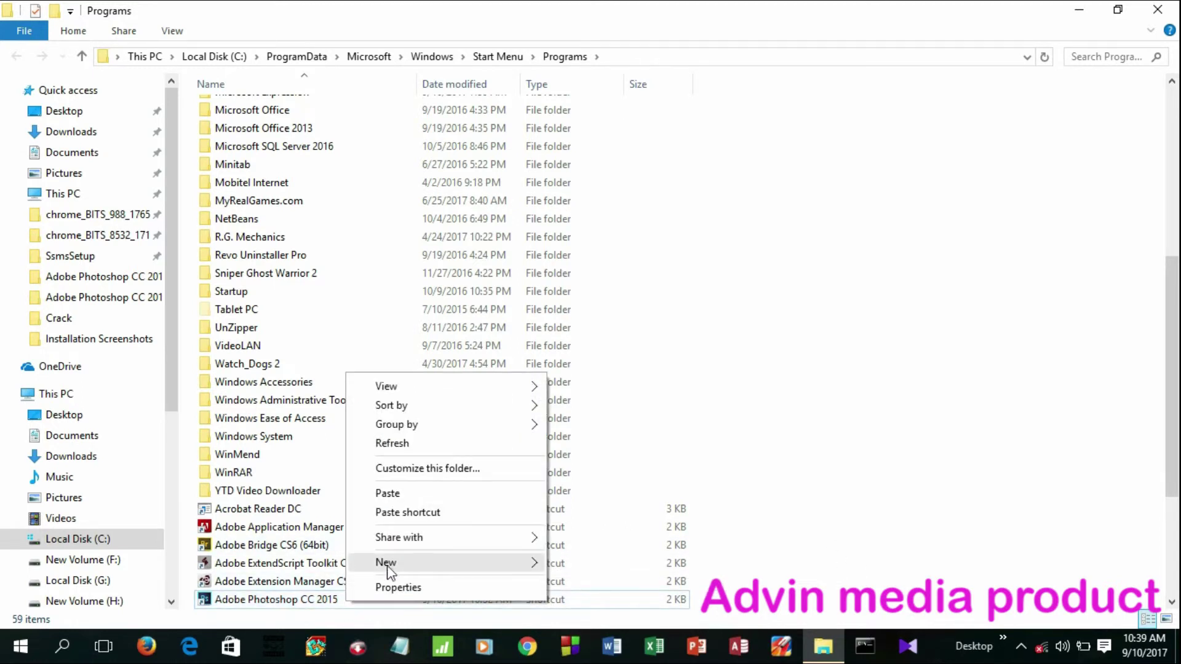
click(286, 603)
right_click(287, 607)
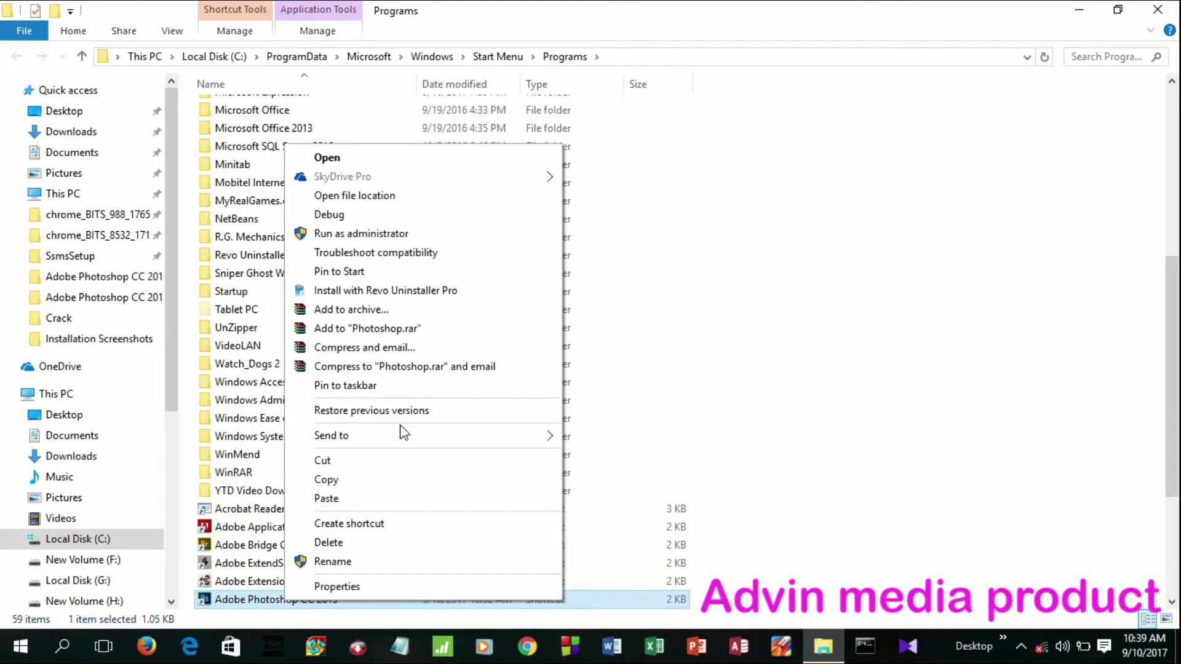
mouse_move(401, 441)
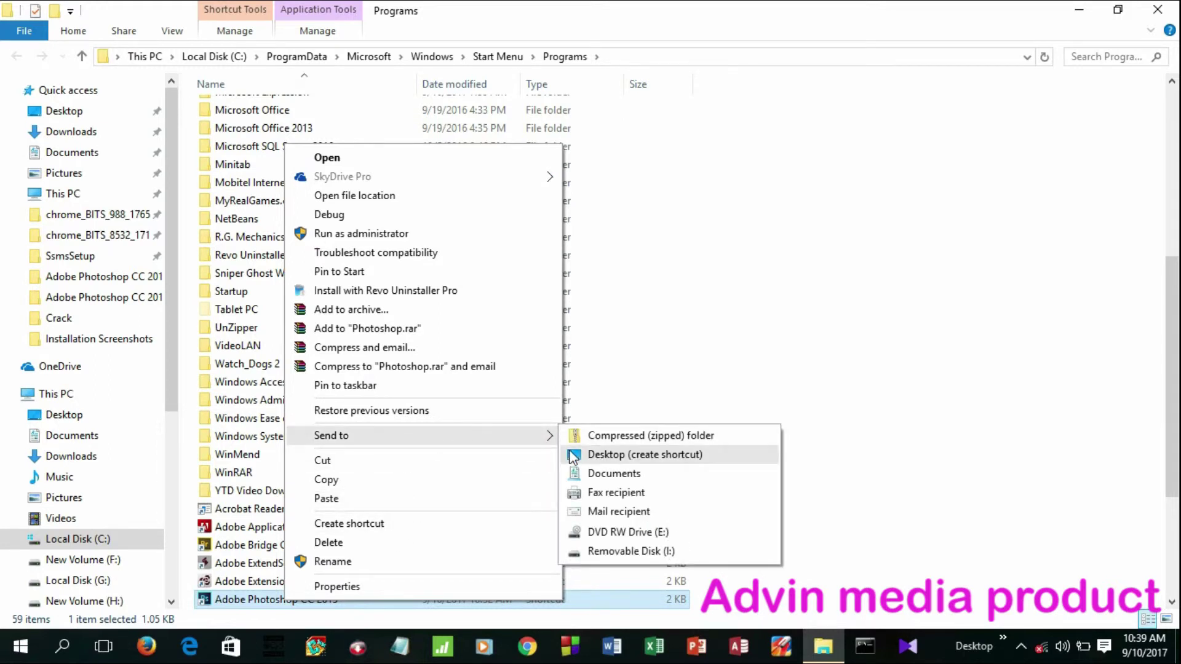
click(572, 456)
click(1158, 9)
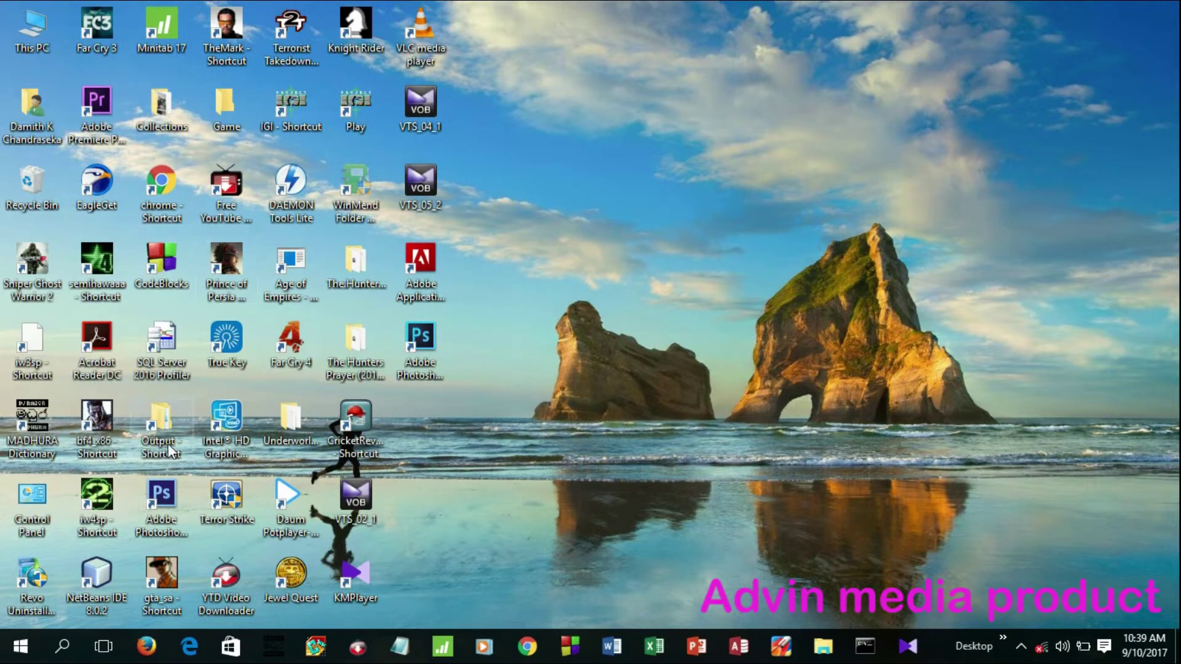
- Launch Adobe Photoshop CS6 (64 Bit) from its desktop shortcut and dismiss it
click(161, 502)
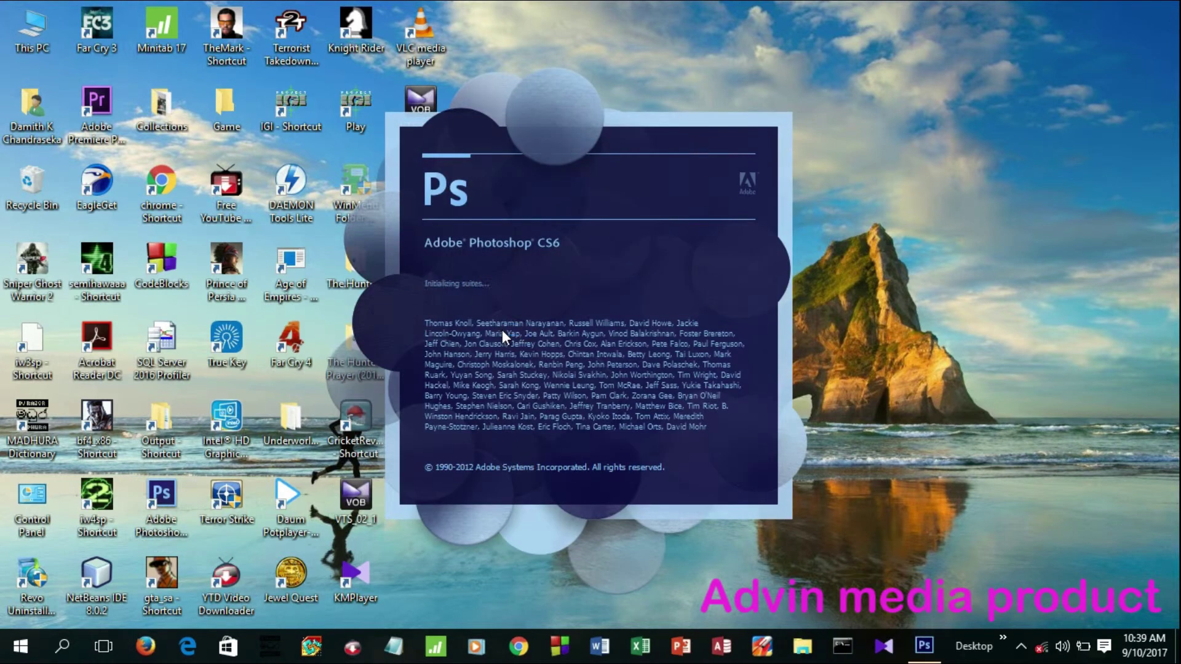
click(782, 273)
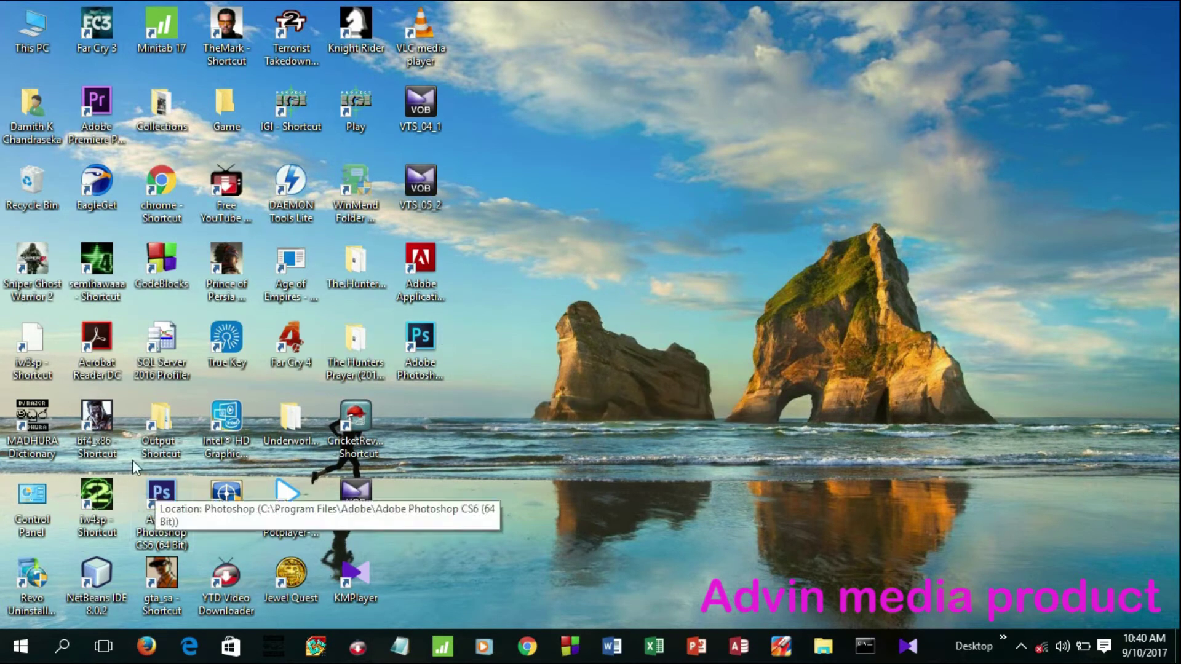
- Launch Adobe Photoshop CC 2015 from its desktop shortcut, leaving the Photoshop CS6 shortcut in its original place
drag(160, 508, 516, 356)
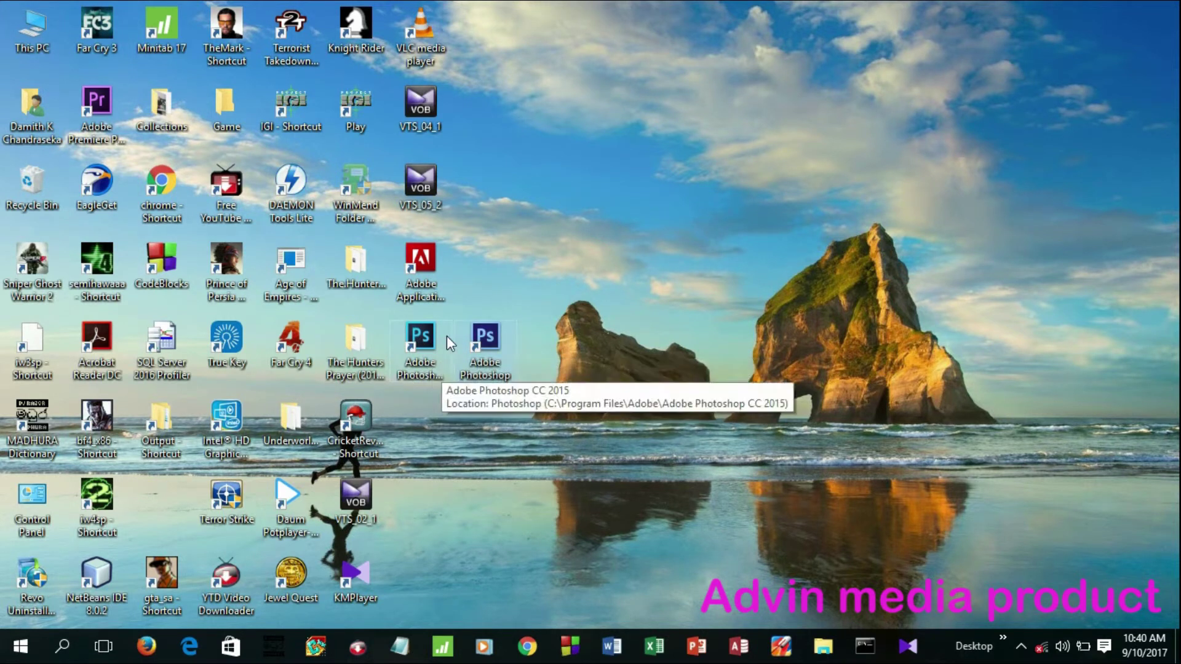
drag(481, 345, 154, 491)
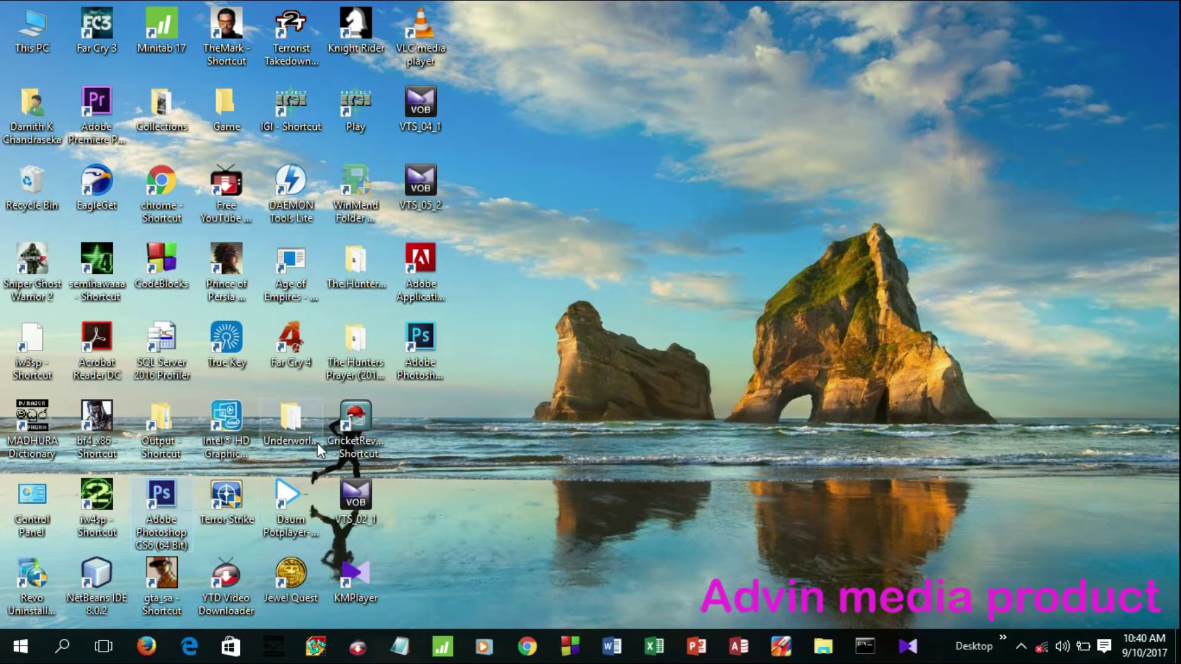
double_click(412, 344)
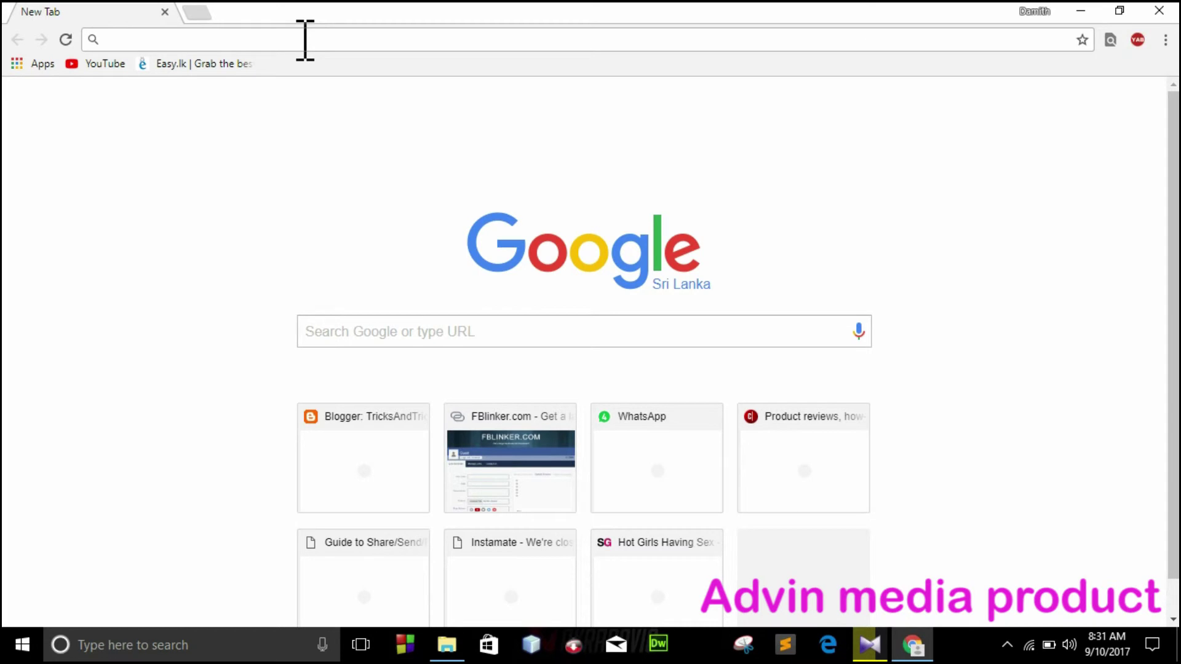
- Open torrentz2.eu in Chrome and search for the suggested phrase "photoshope adobe photoshop cc"
text(torrentz2)
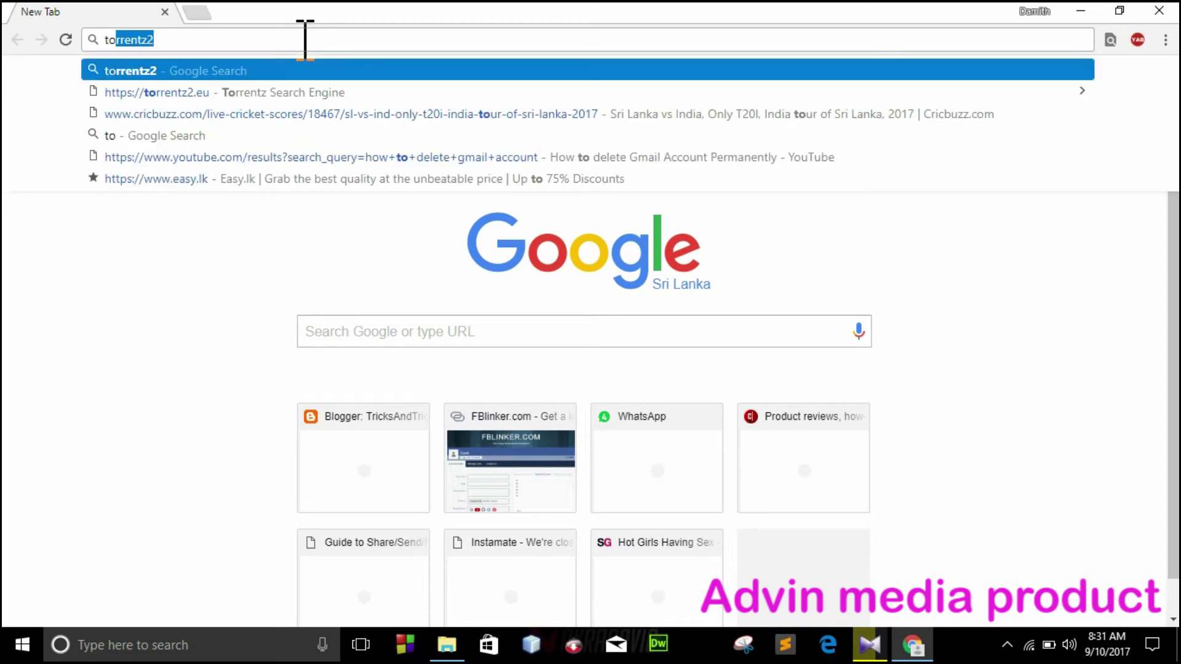
key(Return)
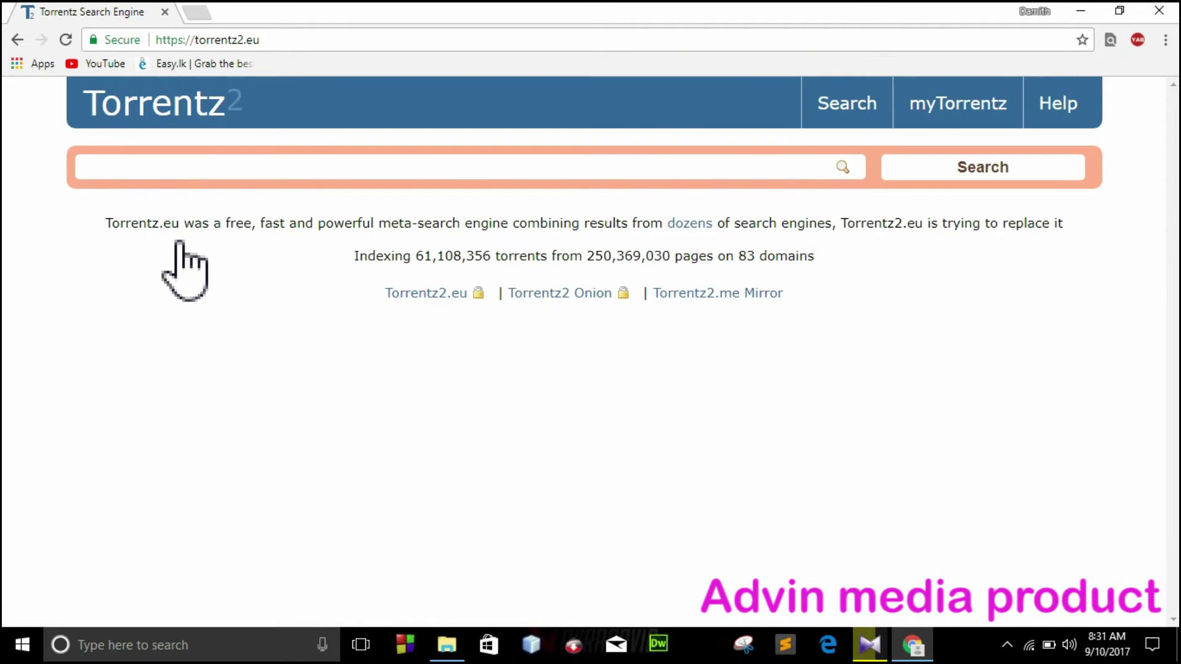
click(191, 174)
text(adobe )
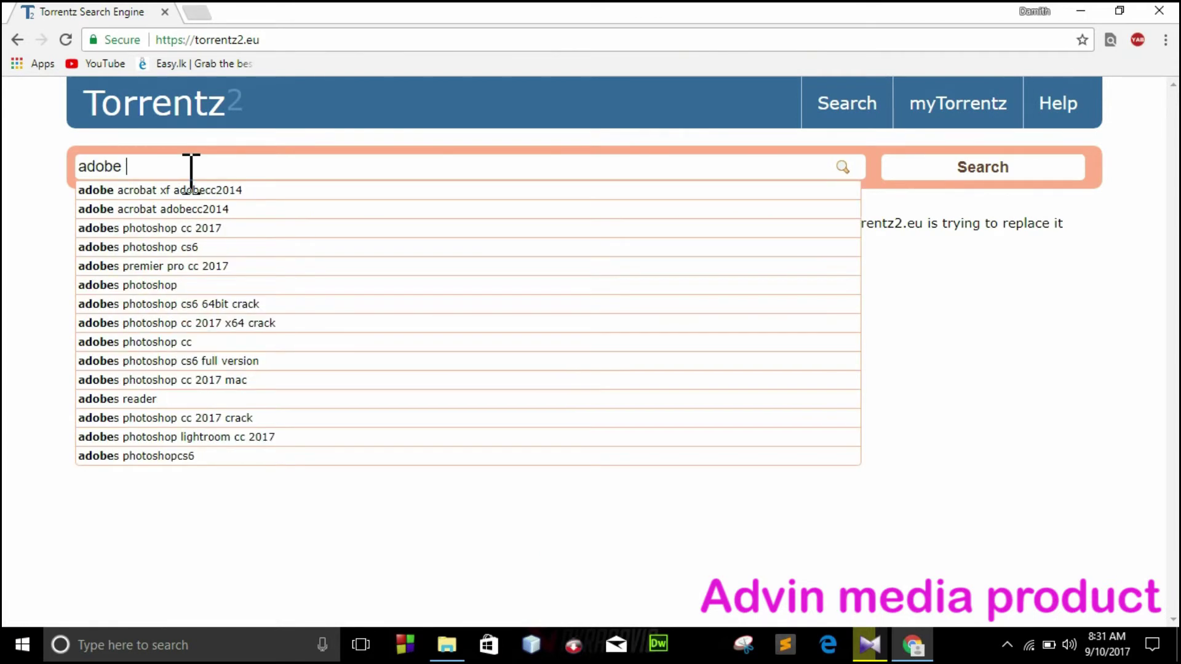
text(photoshope)
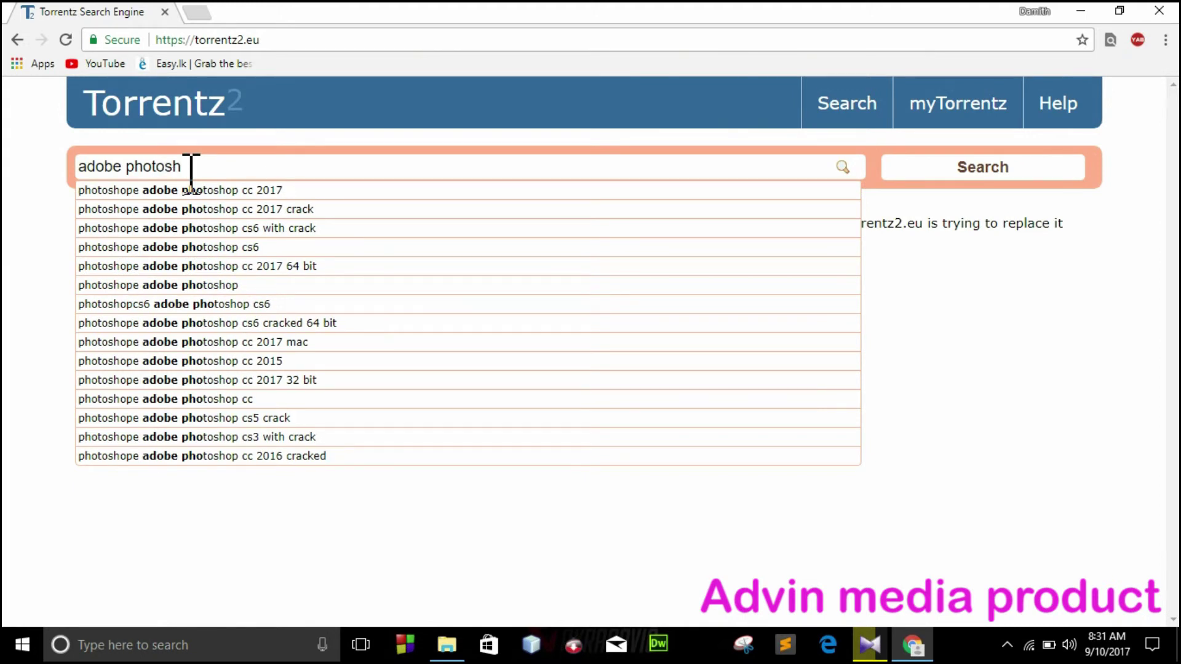
click(211, 400)
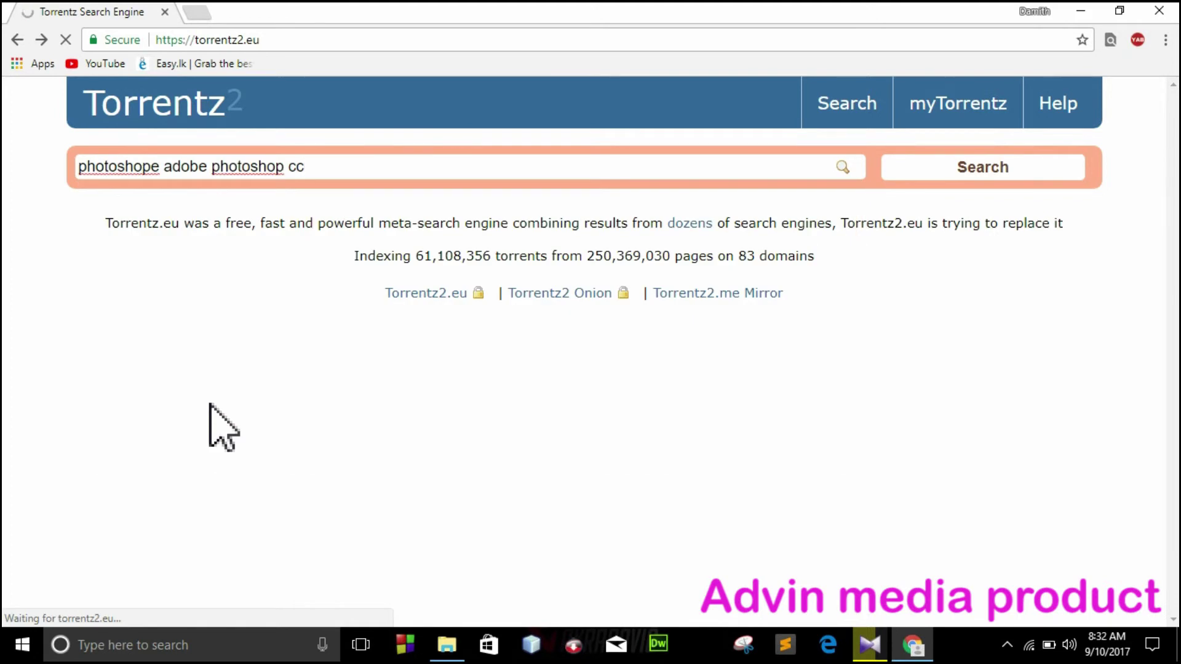
- Open seedr.cc in a new browser tab and sign in with the Facebook account
click(202, 14)
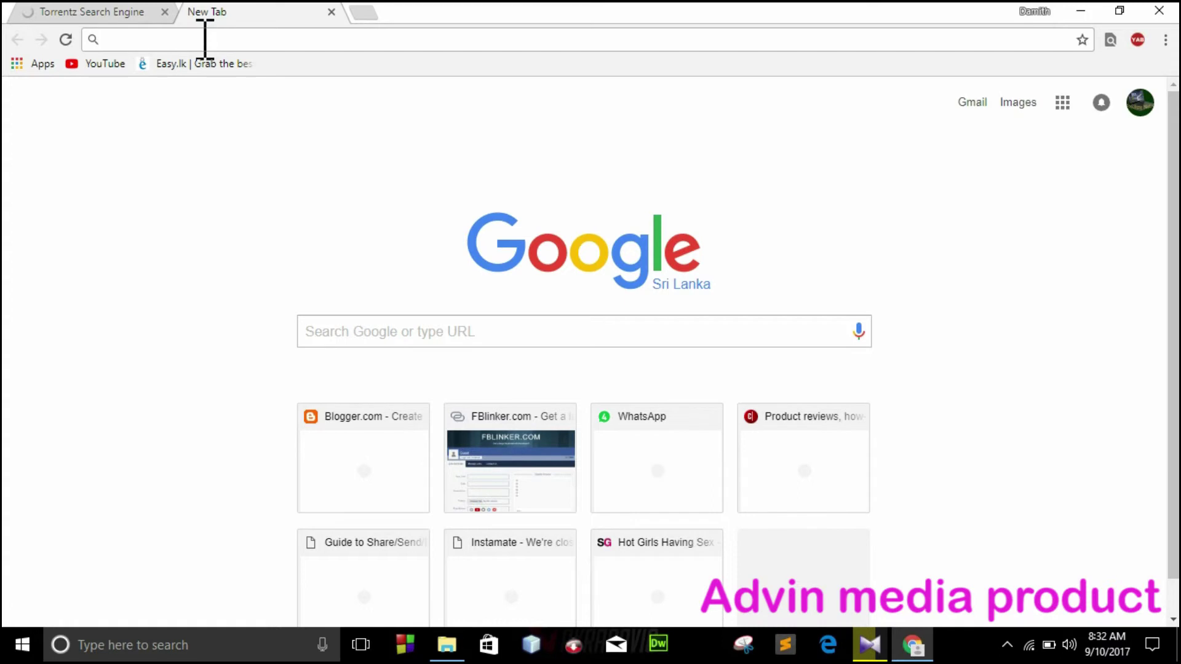
text(seedr.cc)
key(Return)
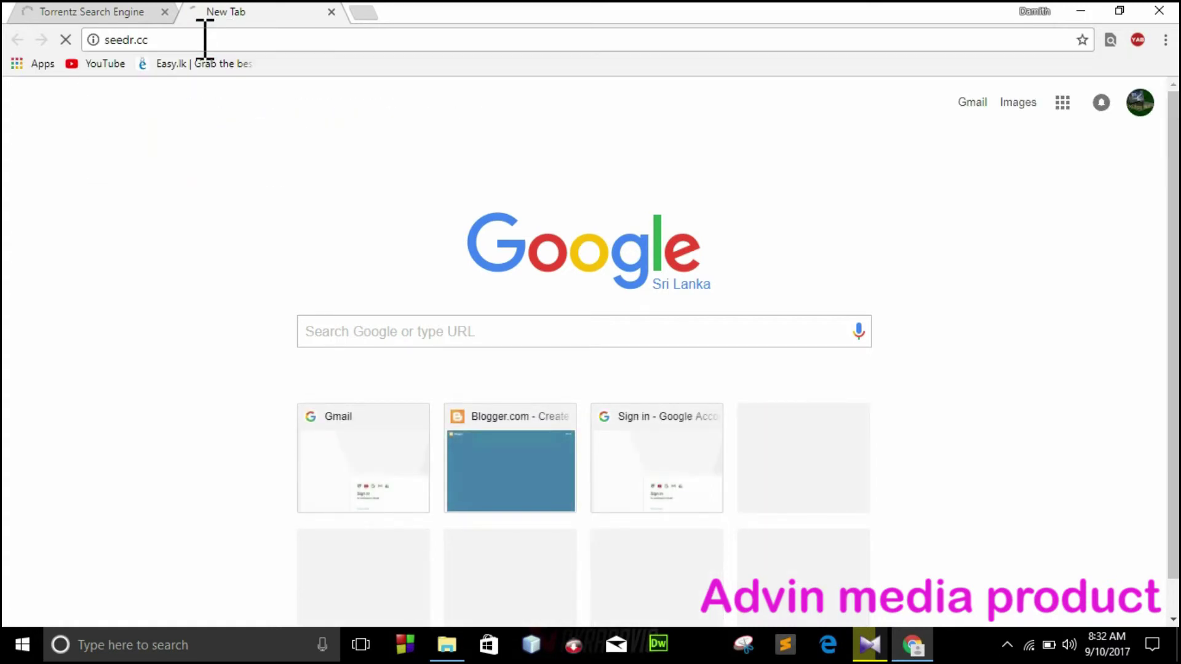
key(ctrl+shift+Tab)
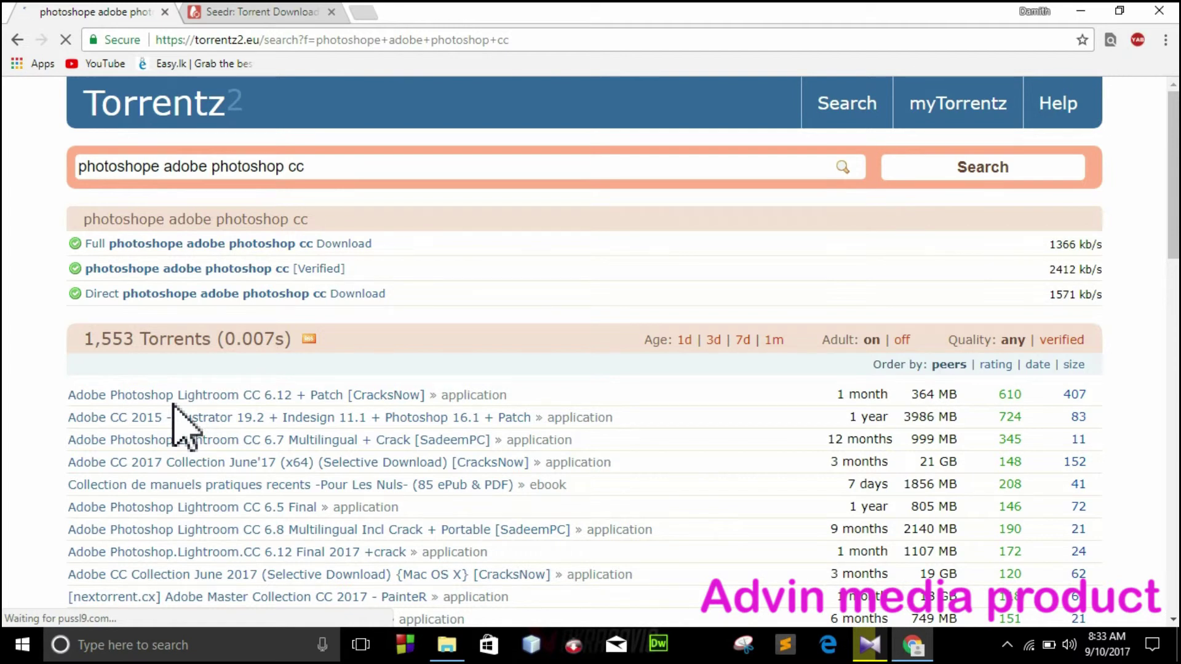
click(284, 11)
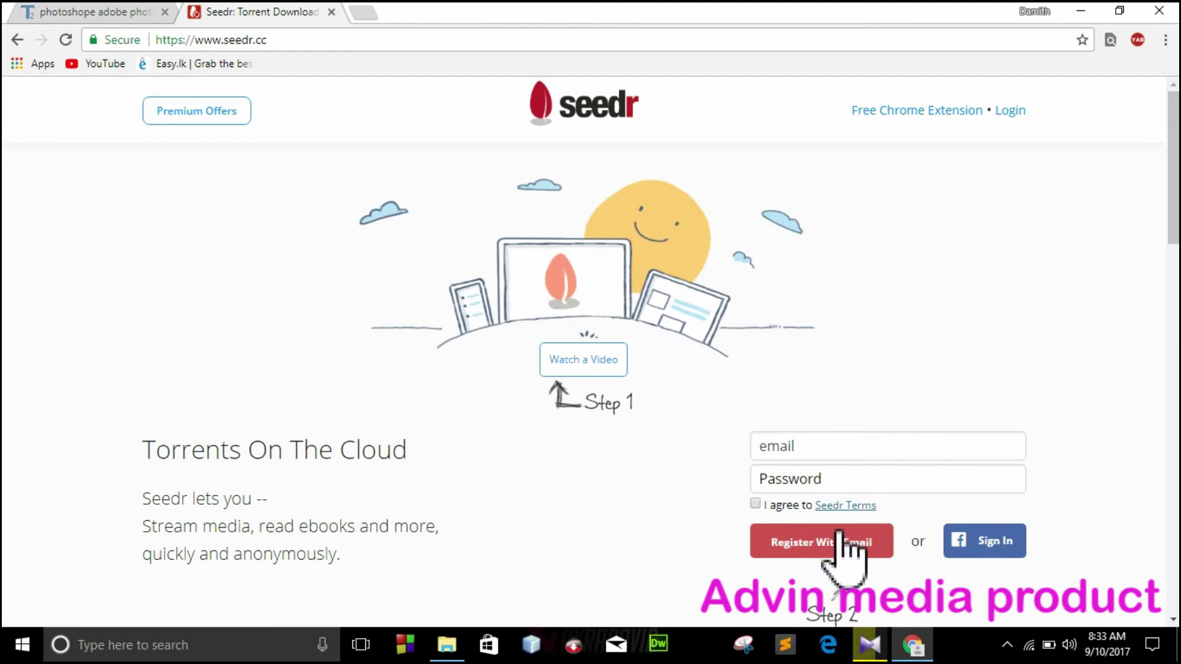
click(997, 544)
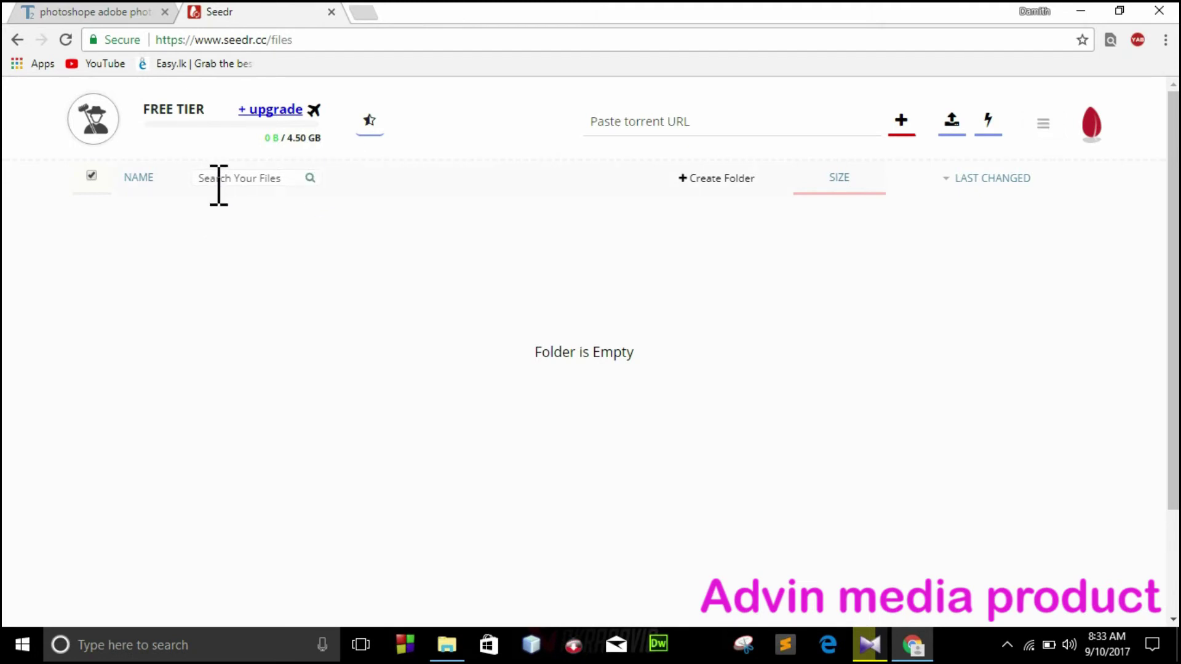
- Copy the link address of the Adobe Photoshop Lightroom CC 2015 v6.1 result in the Torrentz2 list
click(104, 12)
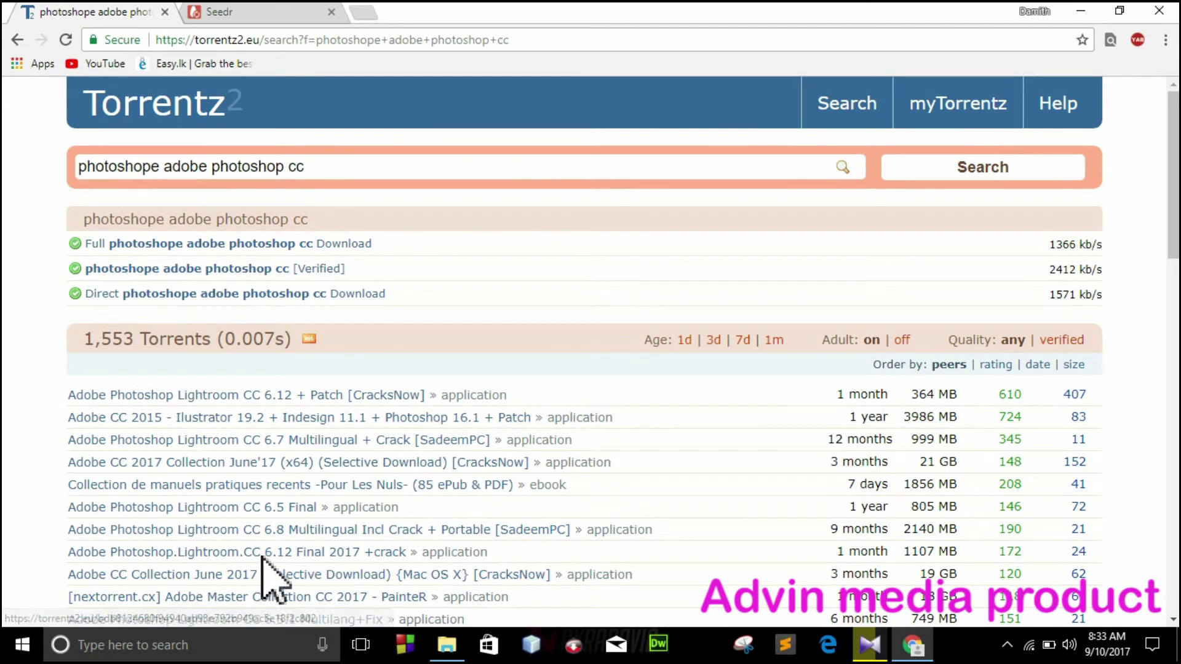
drag(1176, 158, 1177, 235)
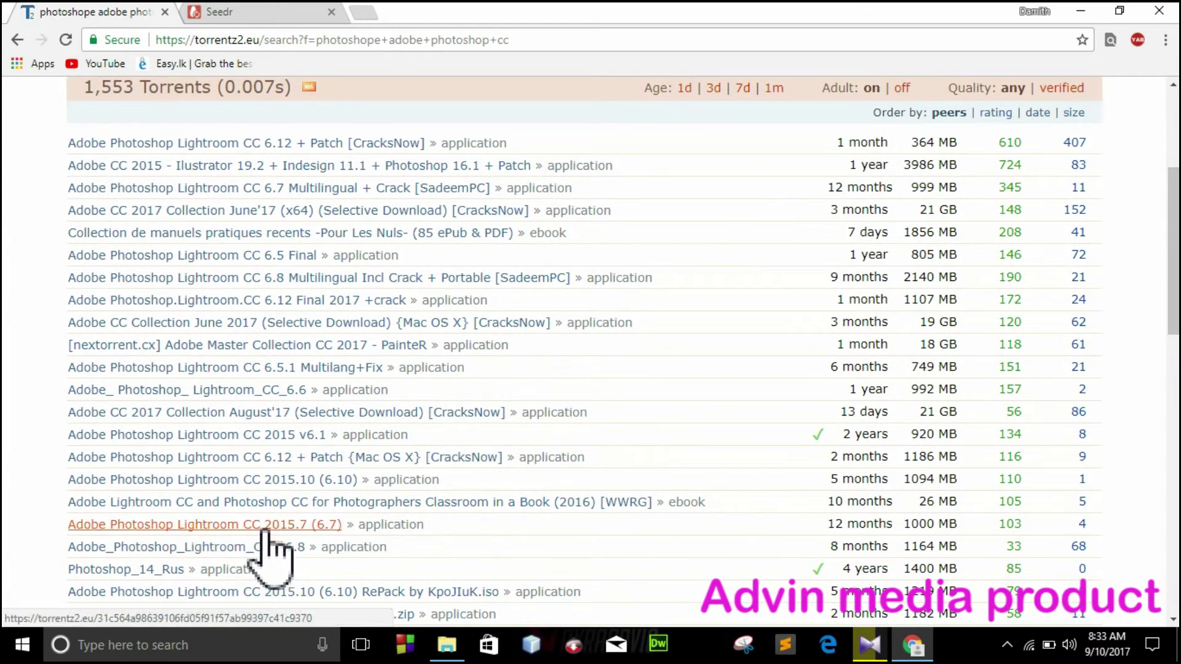
right_click(250, 438)
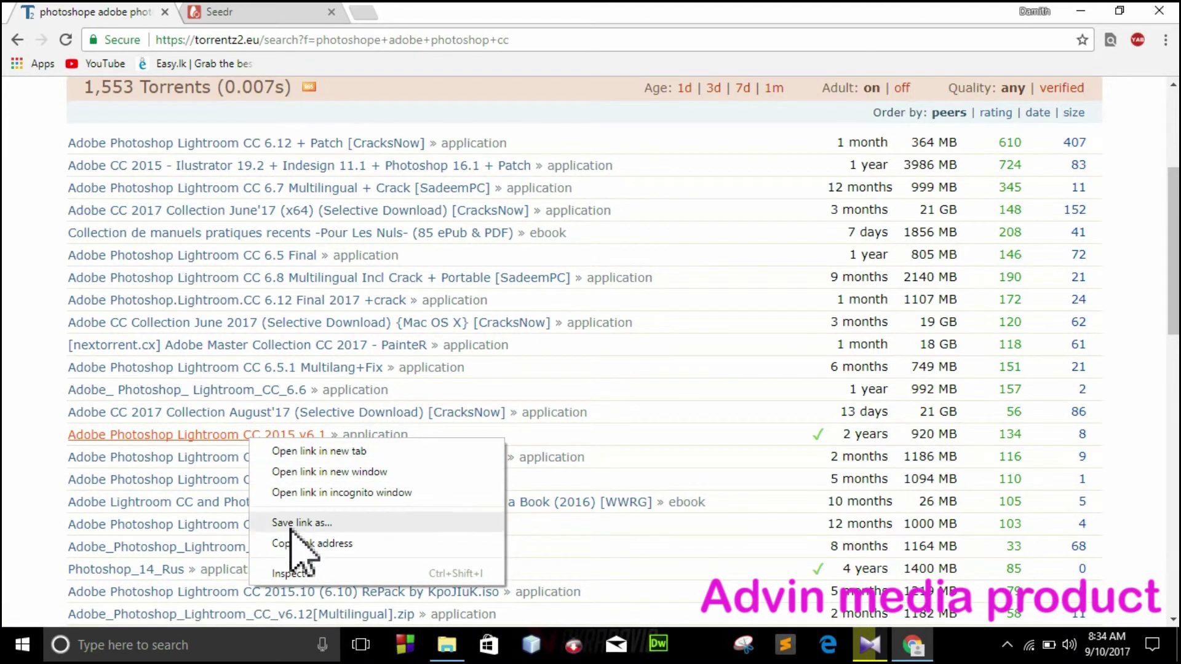
click(301, 544)
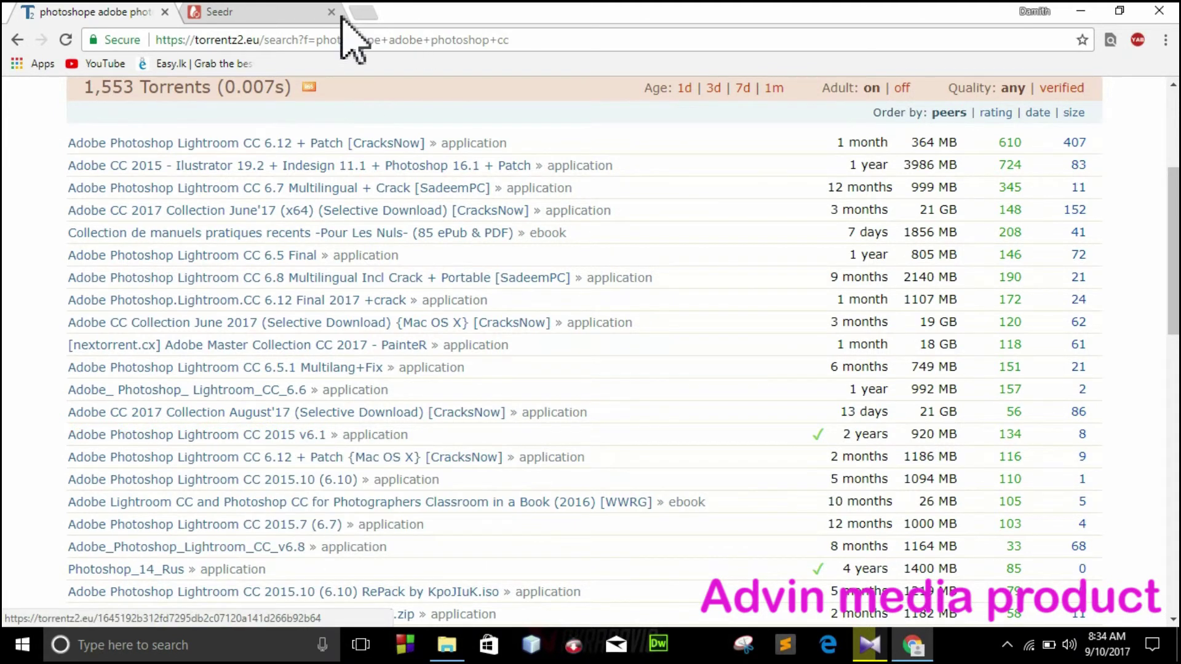
- Paste the copied torrent link into Seedr and add Adobe Photoshop Lightroom CC 2015 v6.1 to the storage
click(238, 13)
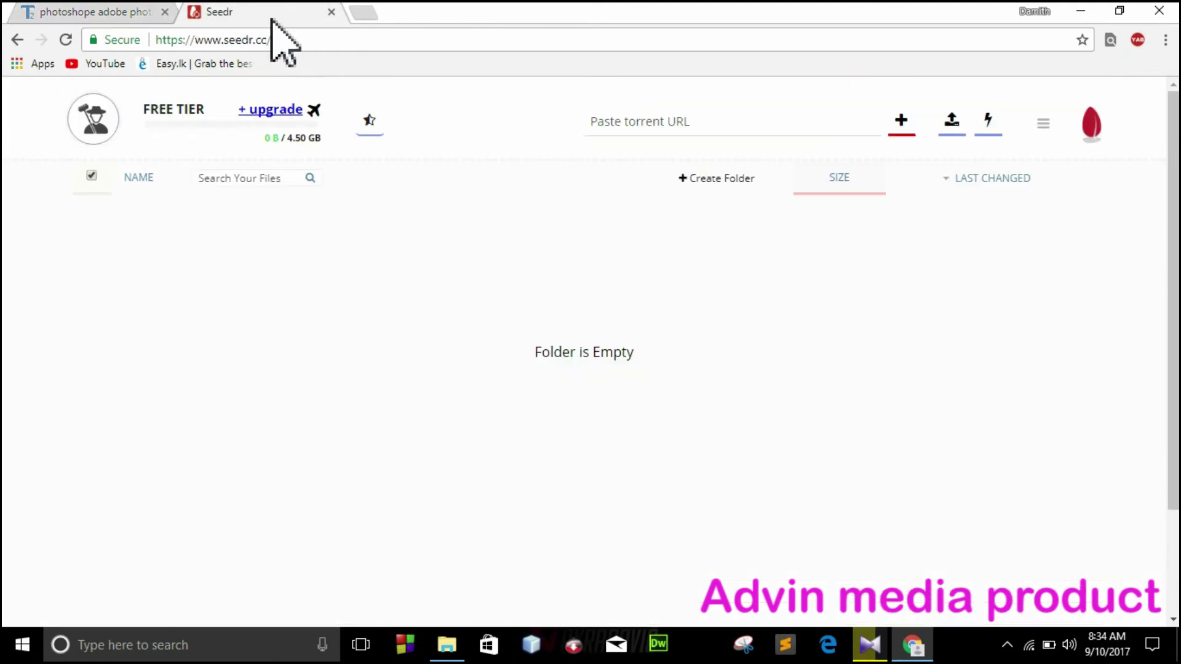
click(721, 128)
key(ctrl+v)
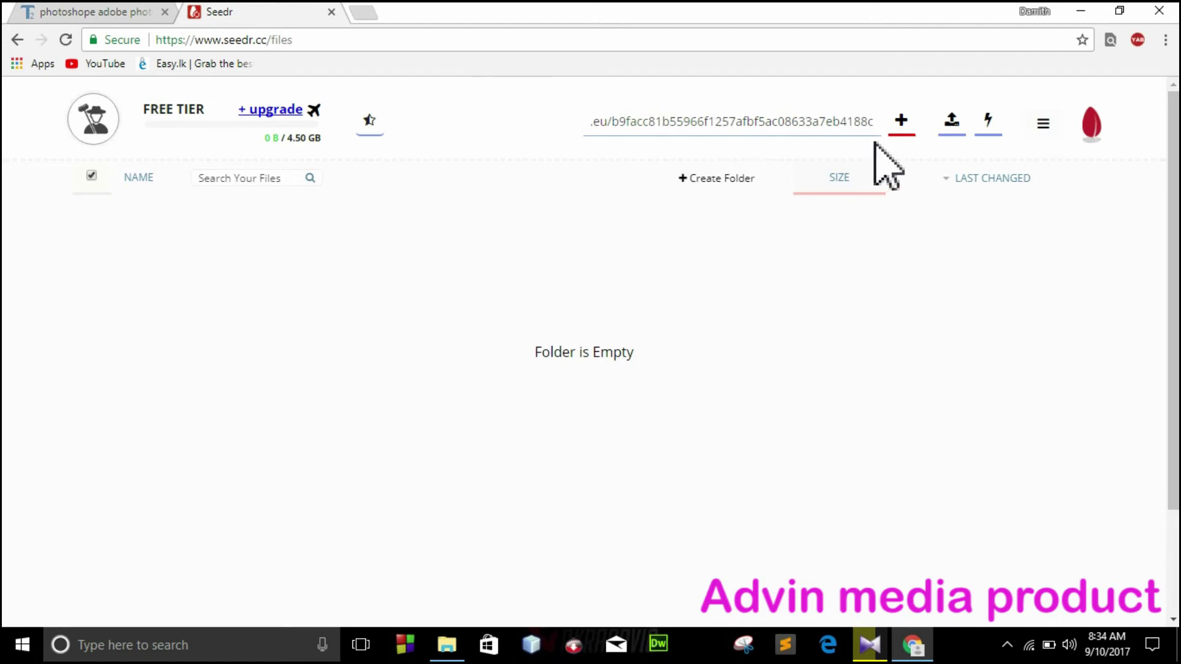
click(903, 125)
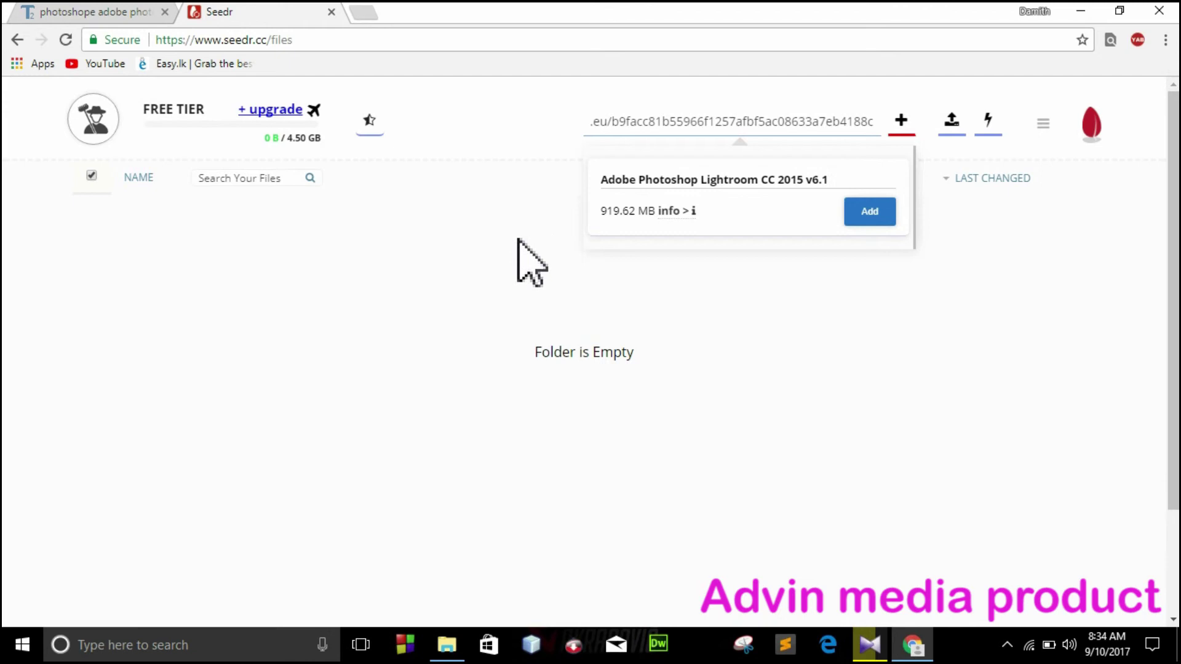
click(892, 213)
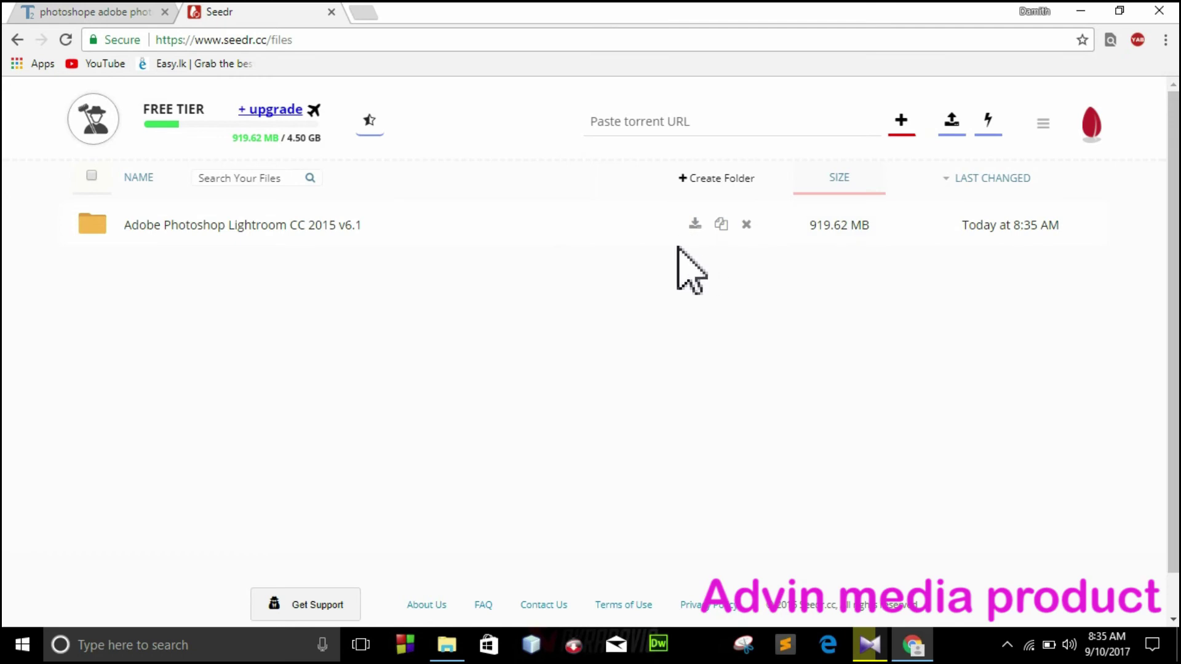
- Minimize the browser and open the Downloads folder in File Explorer
click(1081, 11)
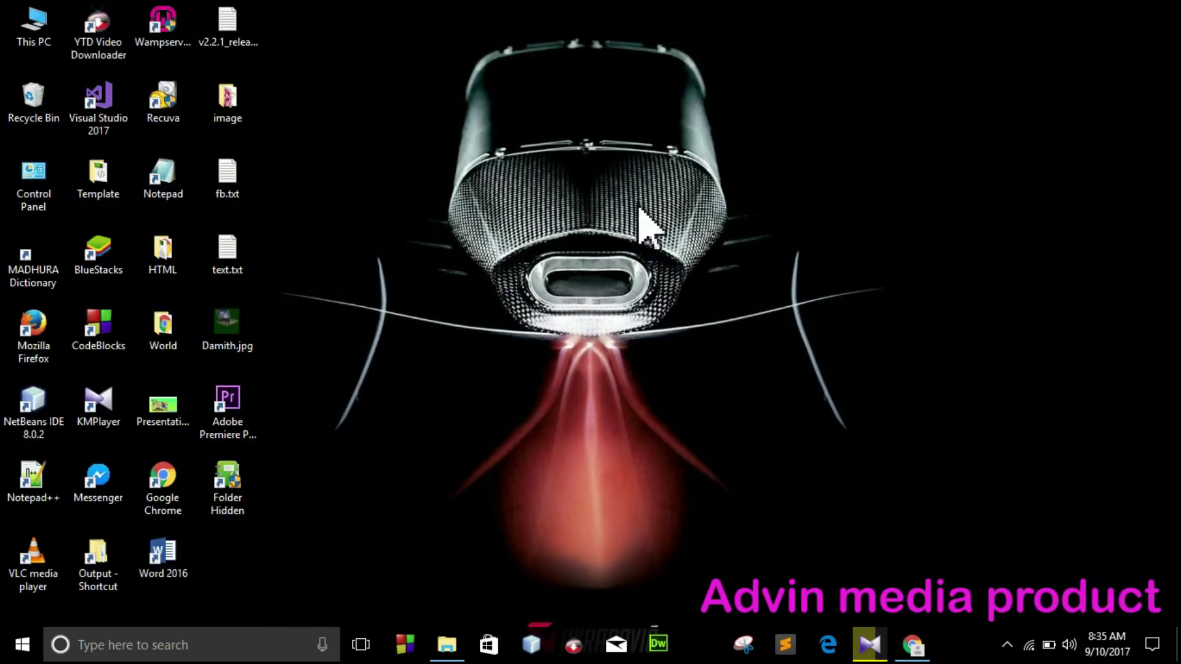
double_click(34, 28)
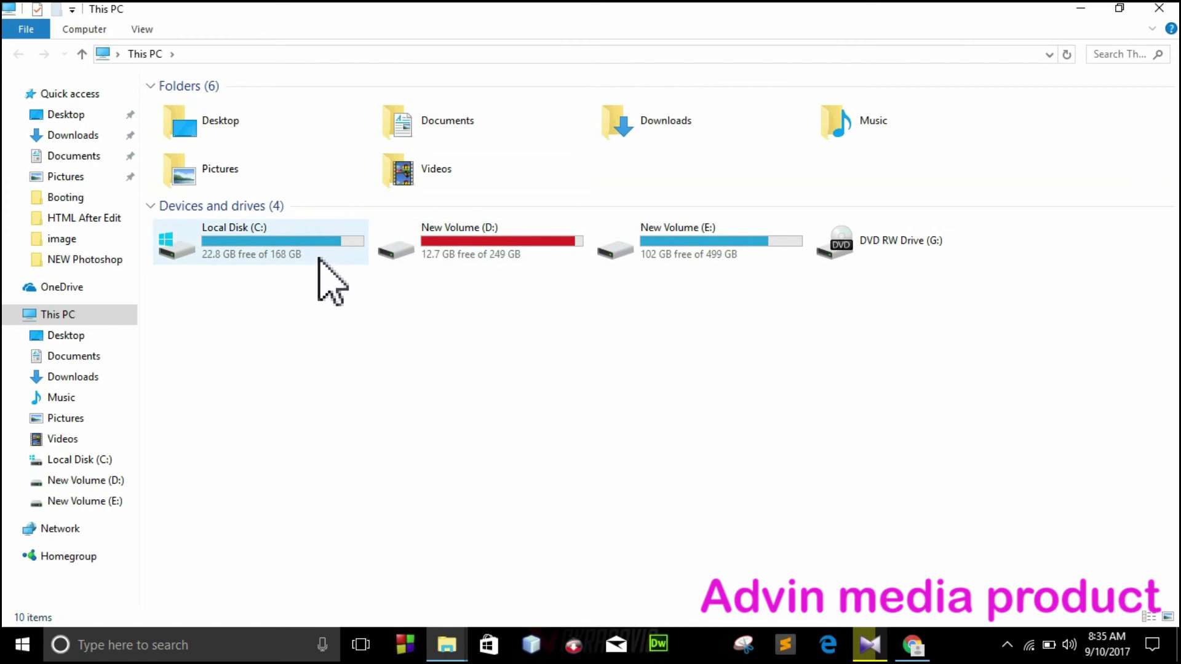
click(99, 158)
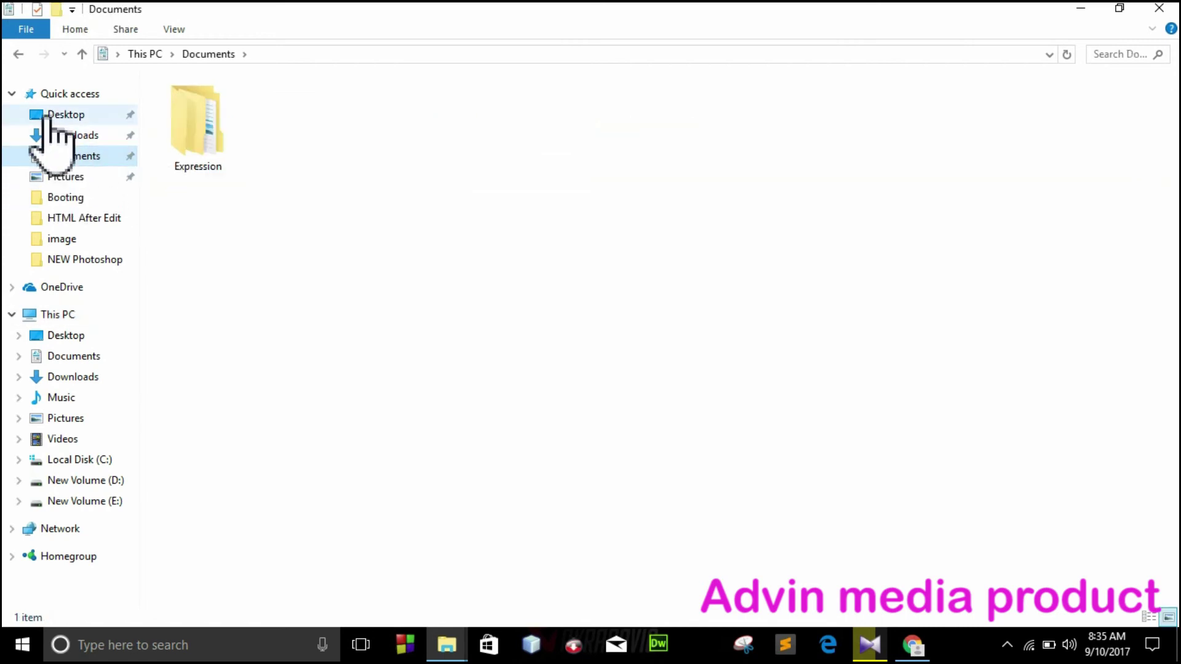
click(55, 136)
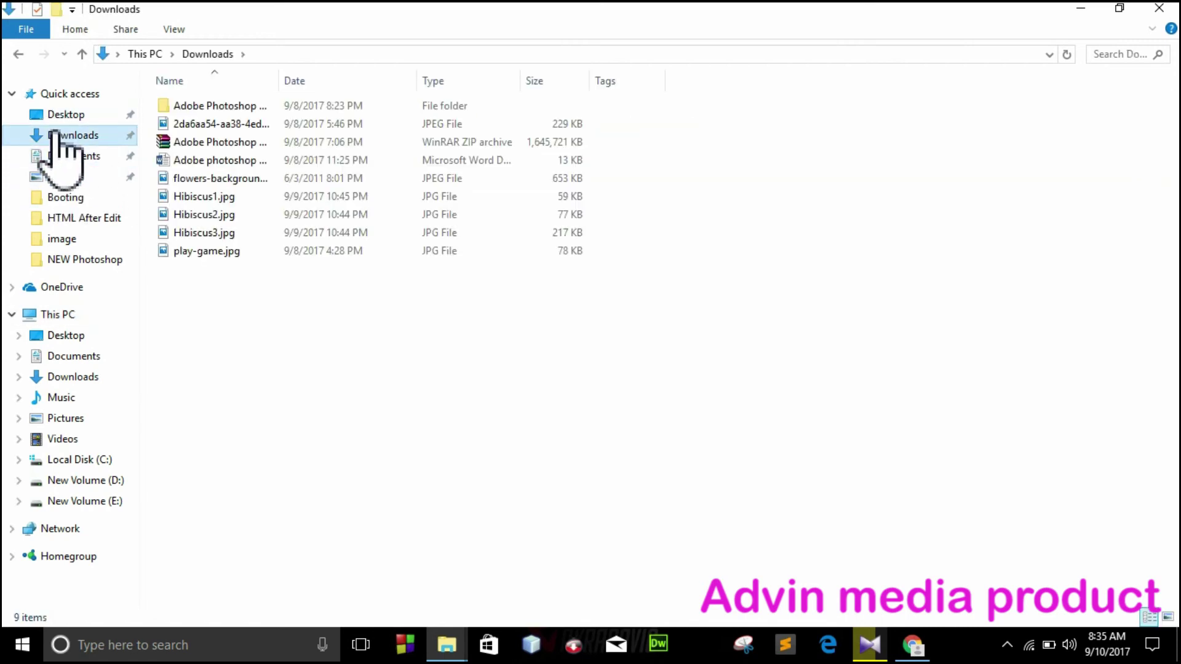
- Check the extraction options of the Adobe Photoshop CC 2015 ZIP archive and look inside its extracted folder in Downloads
click(241, 141)
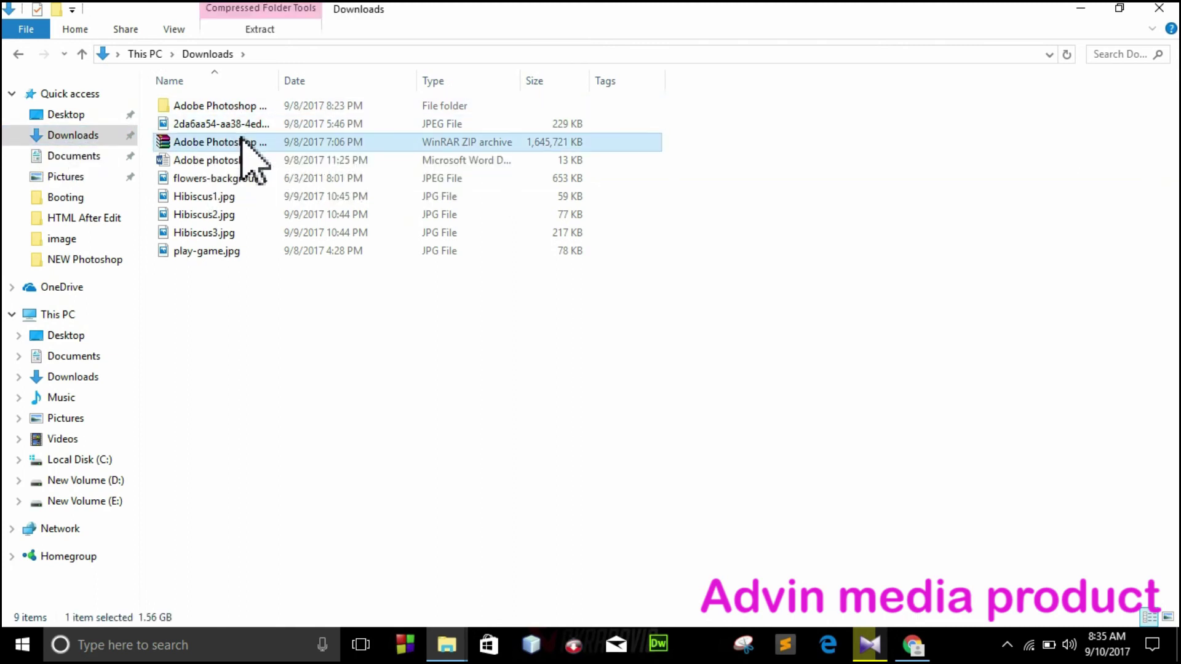
double_click(241, 141)
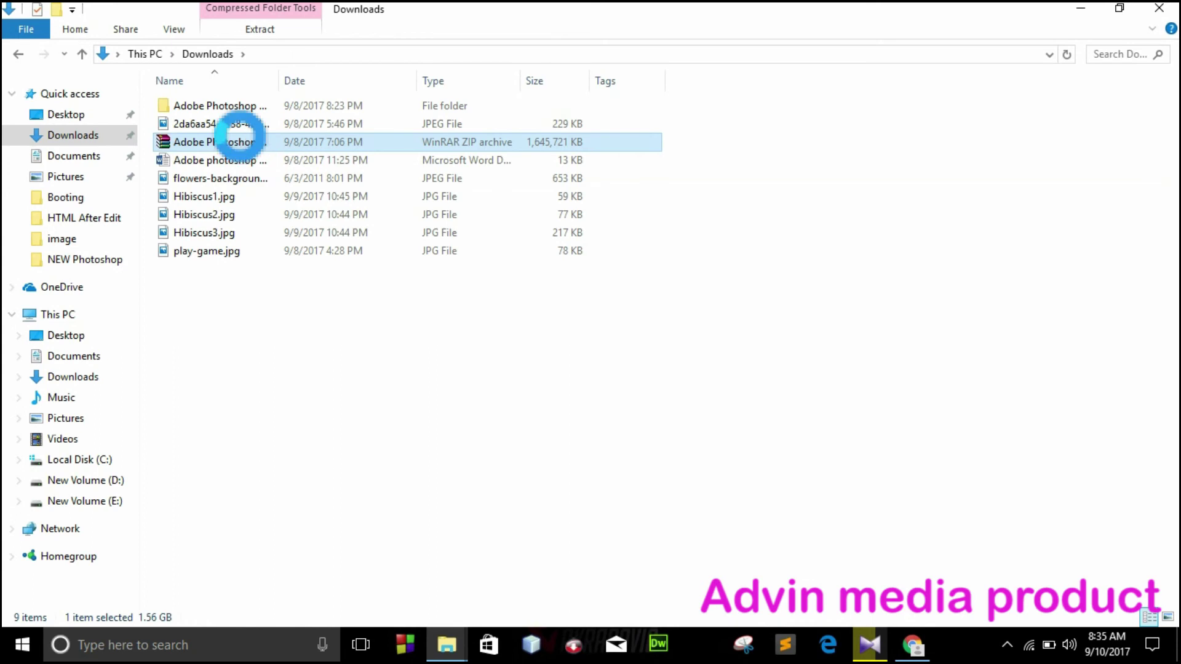
right_click(241, 138)
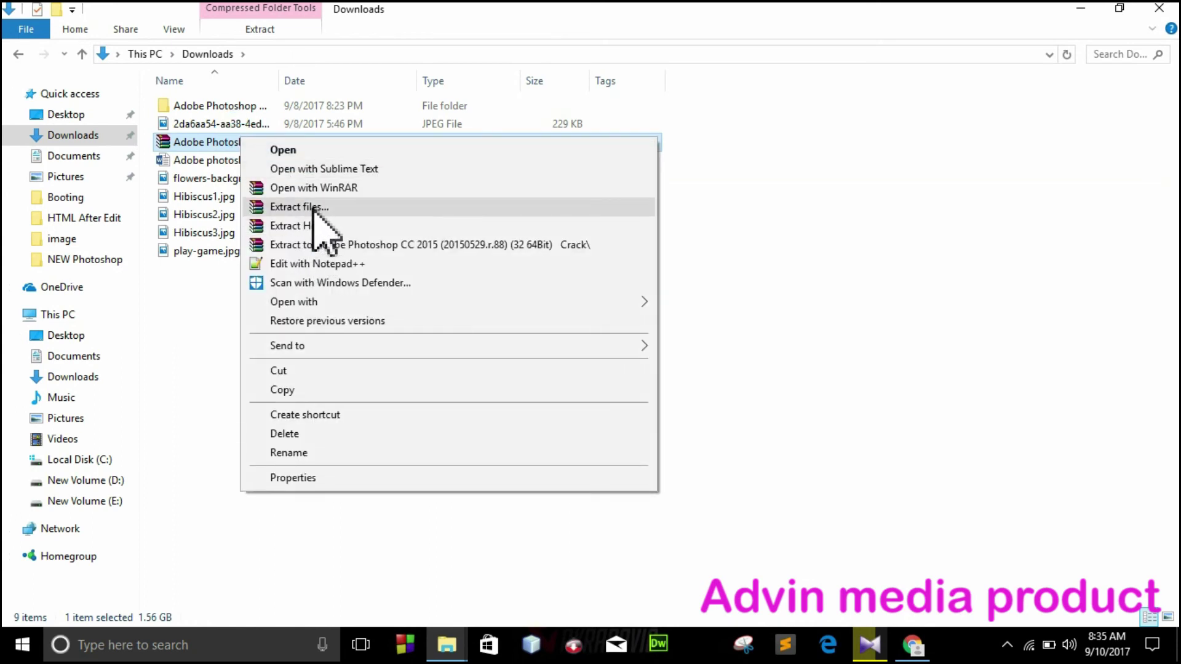
double_click(232, 107)
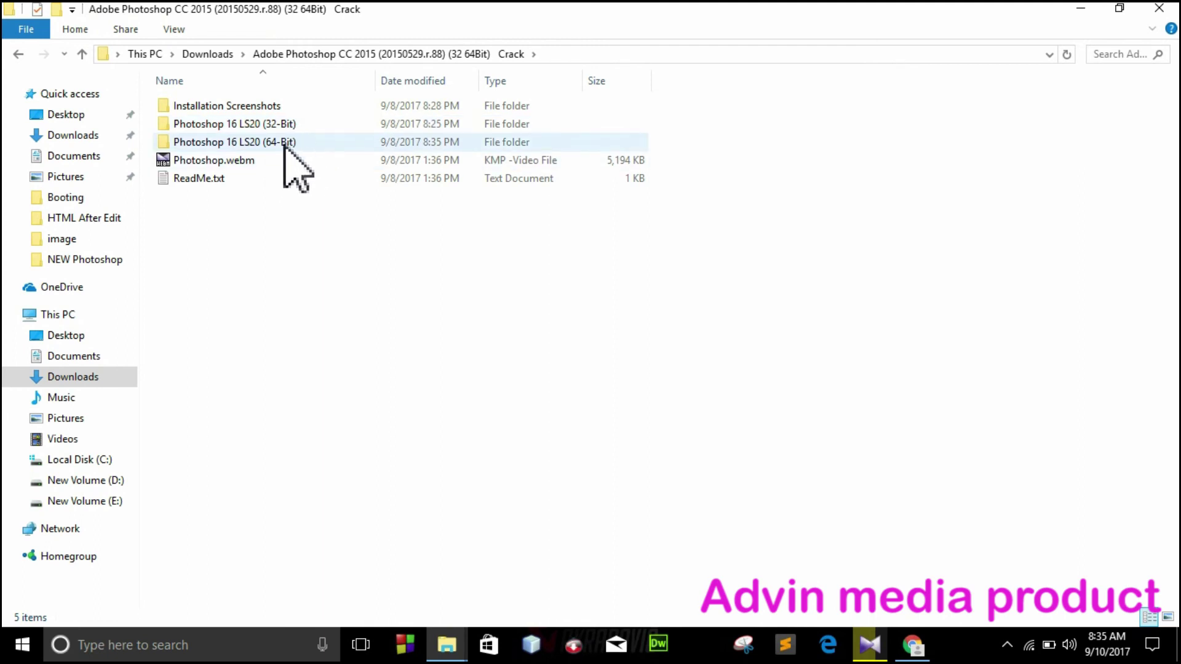
click(14, 54)
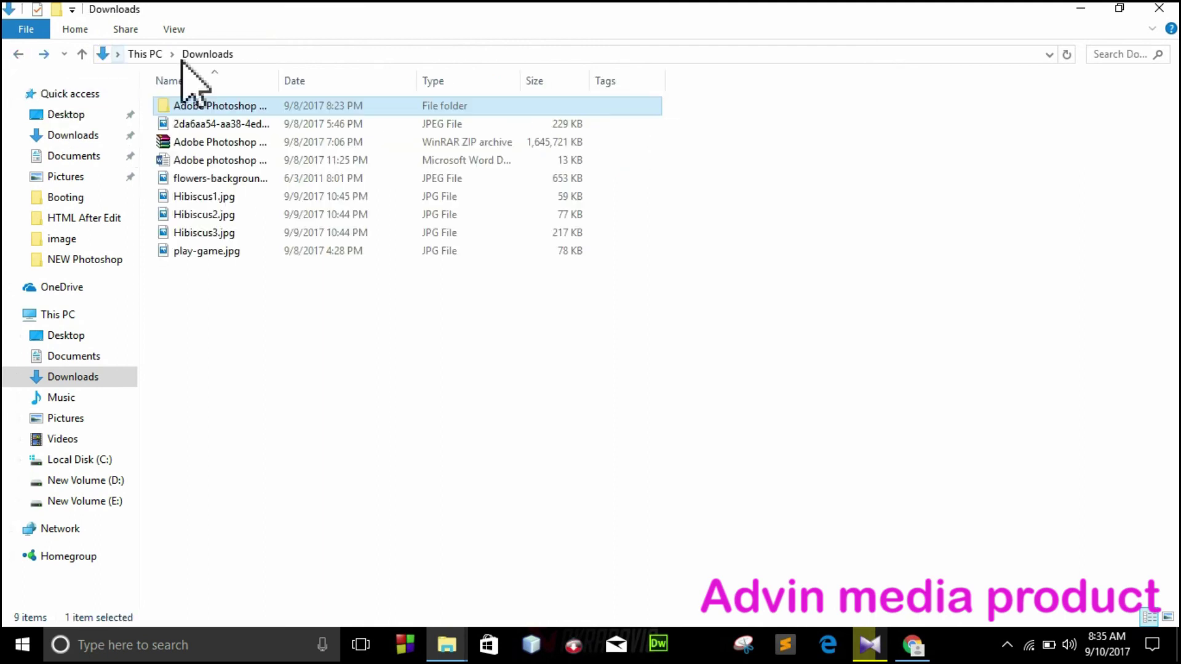
- View the properties of the Adobe Photoshop CC 2015 Crack.zip archive to check its size, and close them
click(232, 142)
right_click(233, 141)
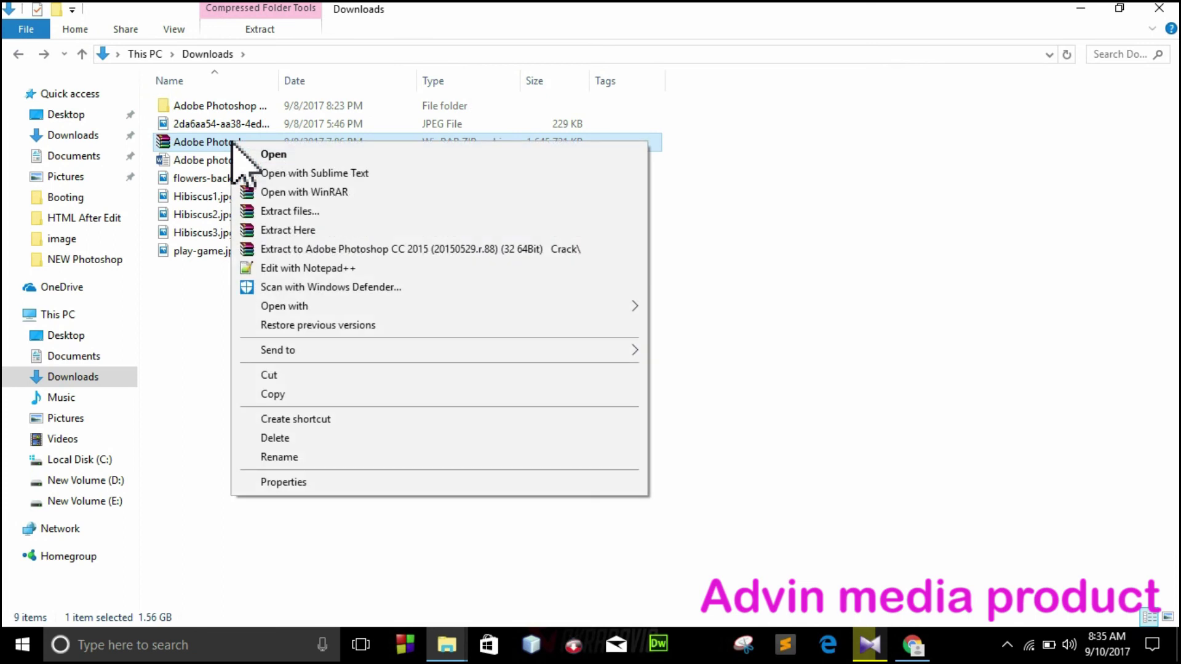
click(327, 482)
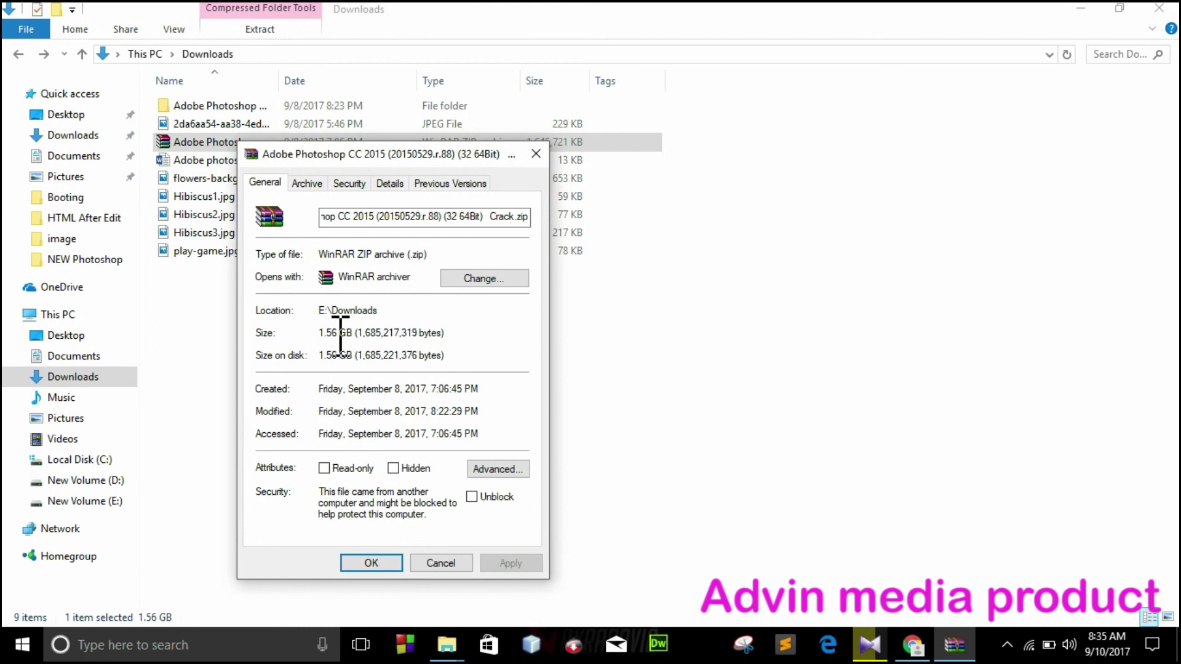
click(536, 154)
click(384, 359)
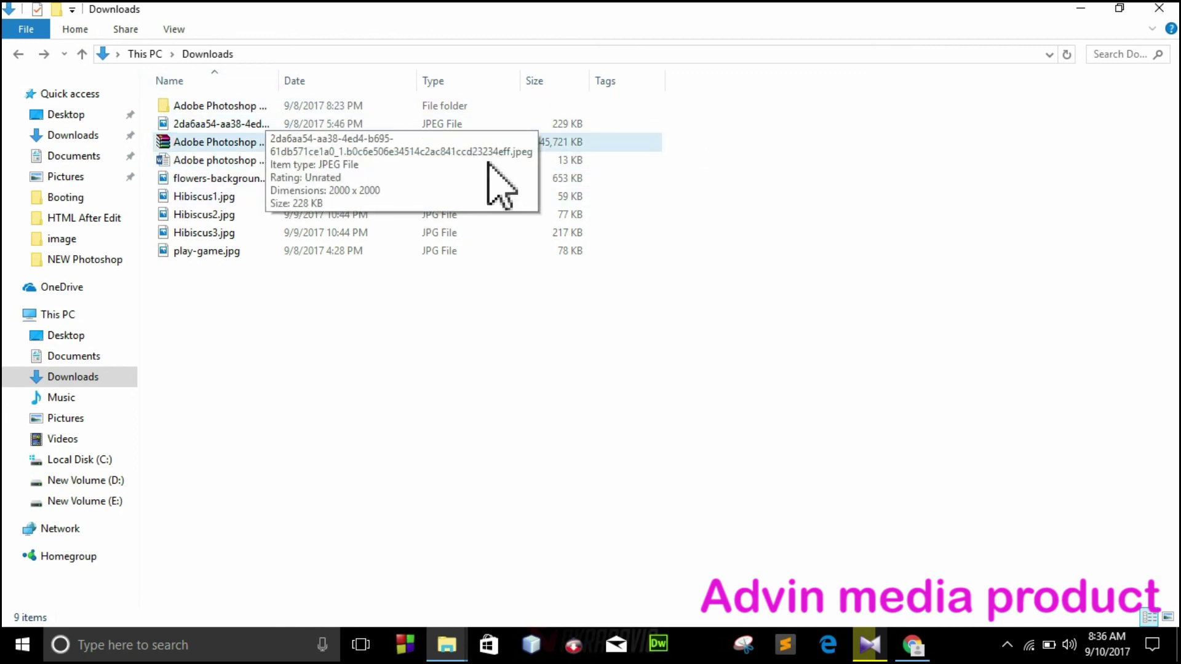
click(559, 250)
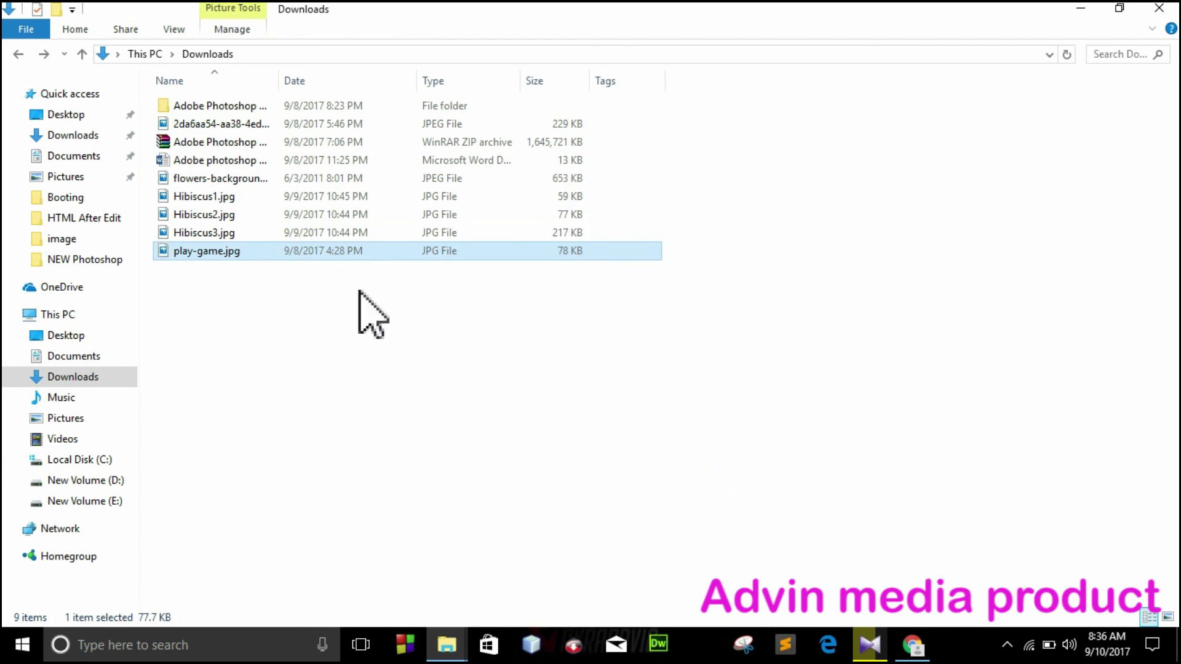